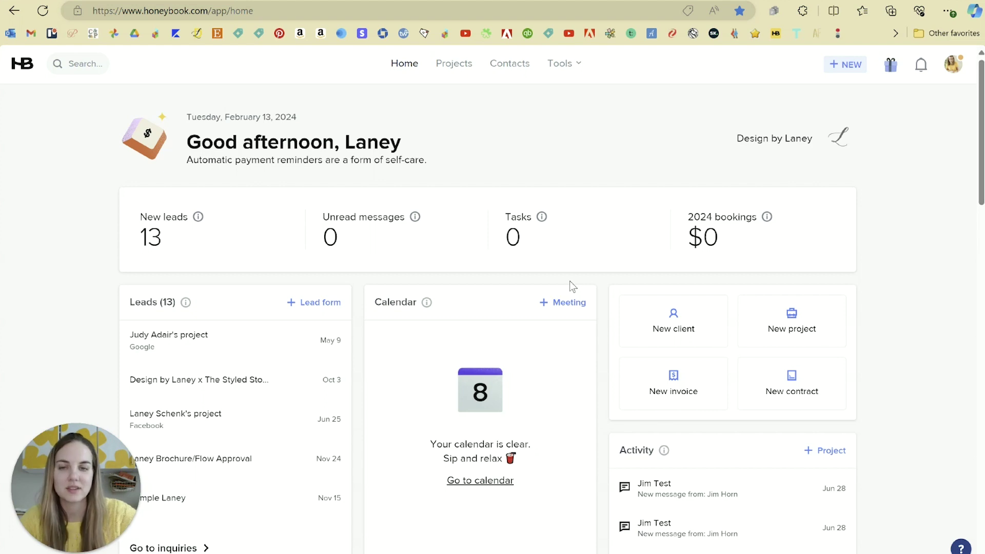
# Step: Examine the home dashboard's summary figures, leads, calendar, activity, payments, tasks, templates and learning resources, plus the main navigation
pyautogui.moveTo(126, 240); pyautogui.dragTo(191, 241)
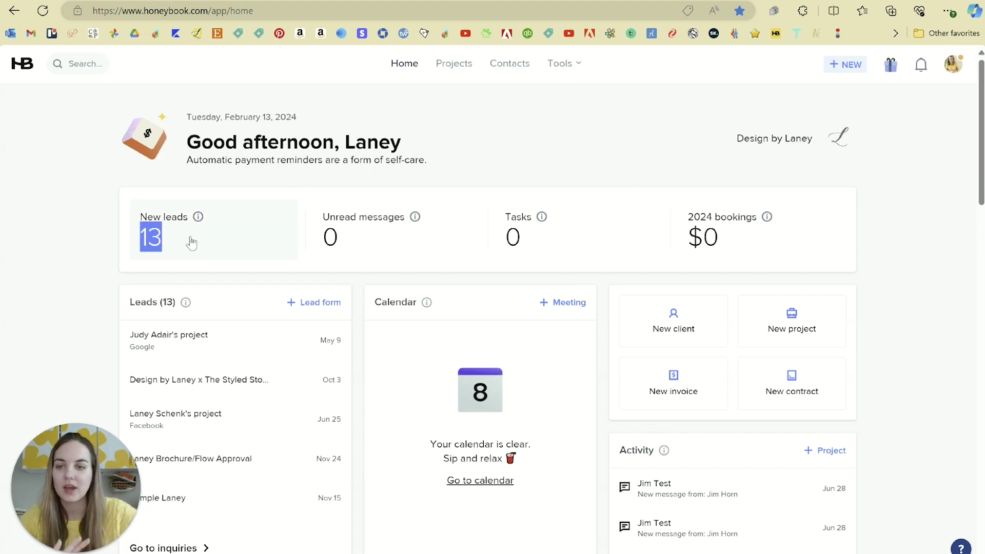
pyautogui.moveTo(265, 246); pyautogui.dragTo(748, 258)
pyautogui.click(913, 254)
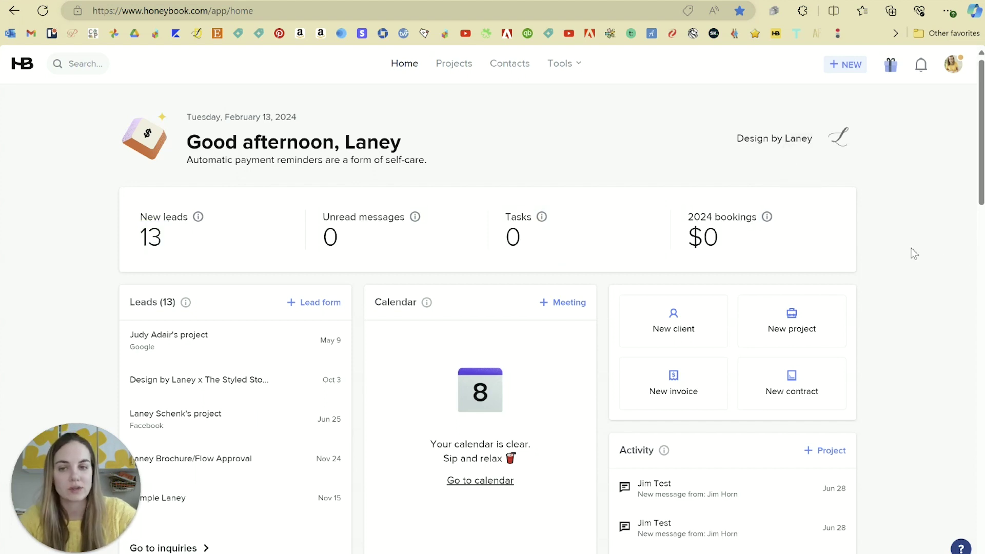
pyautogui.scroll(-3, 908, 244)
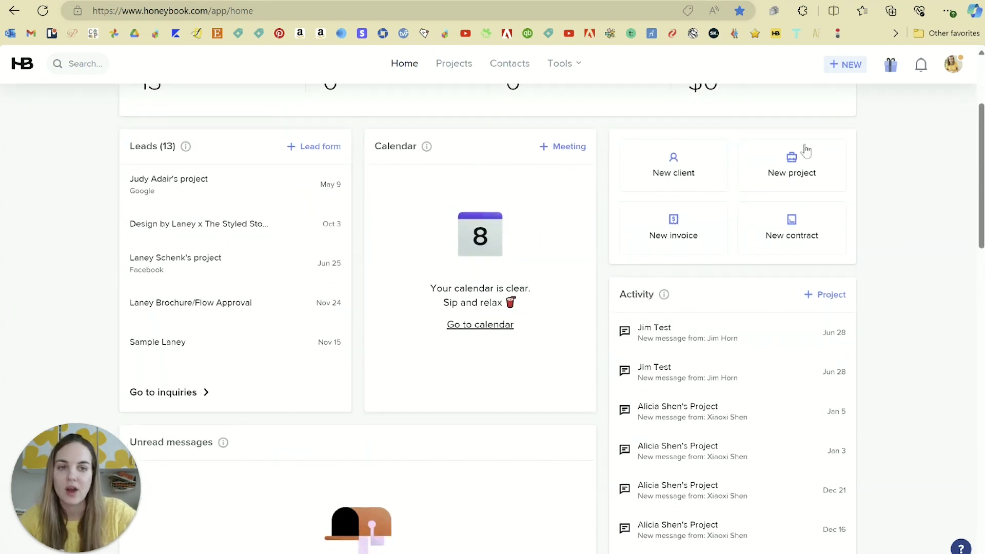
pyautogui.scroll(3, 906, 302)
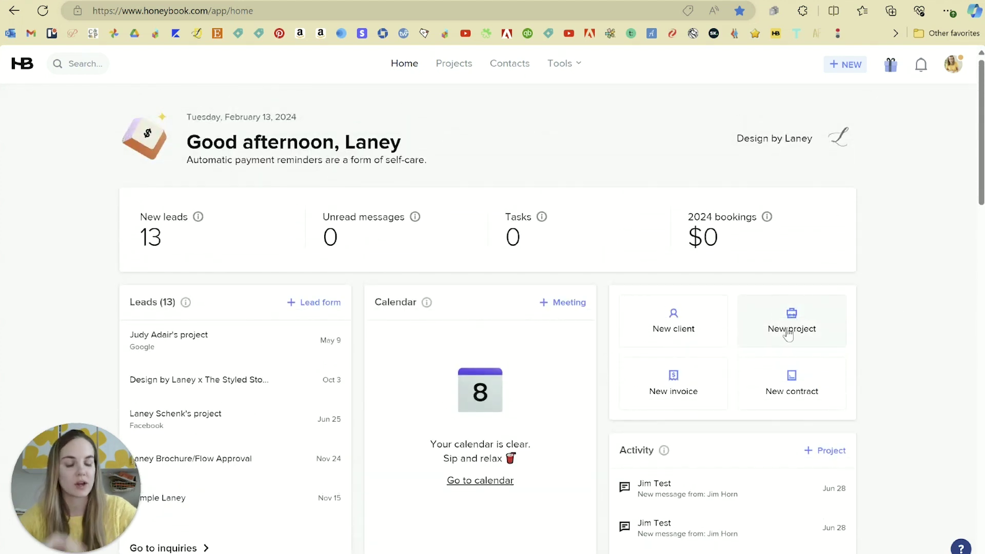
pyautogui.scroll(-6, 872, 306)
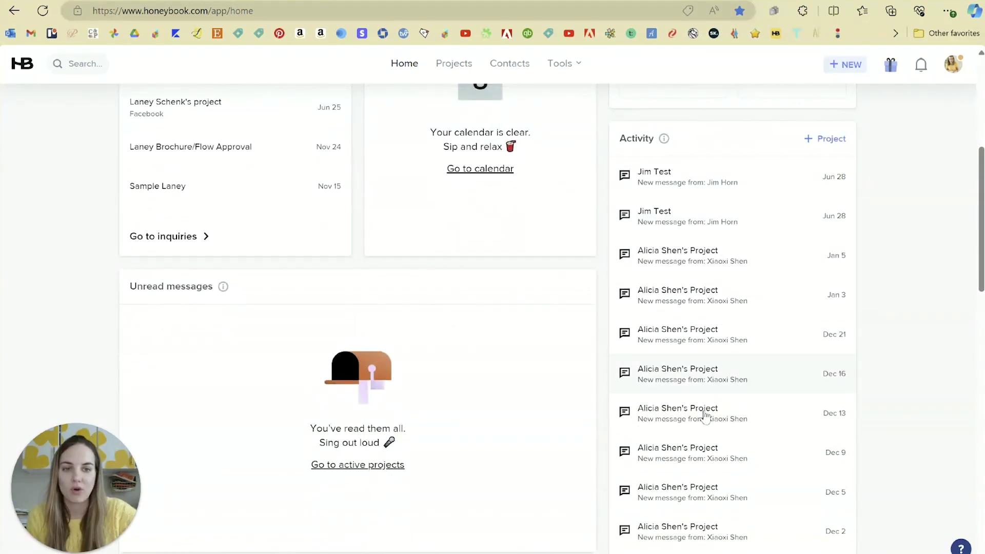
pyautogui.scroll(-3, 754, 431)
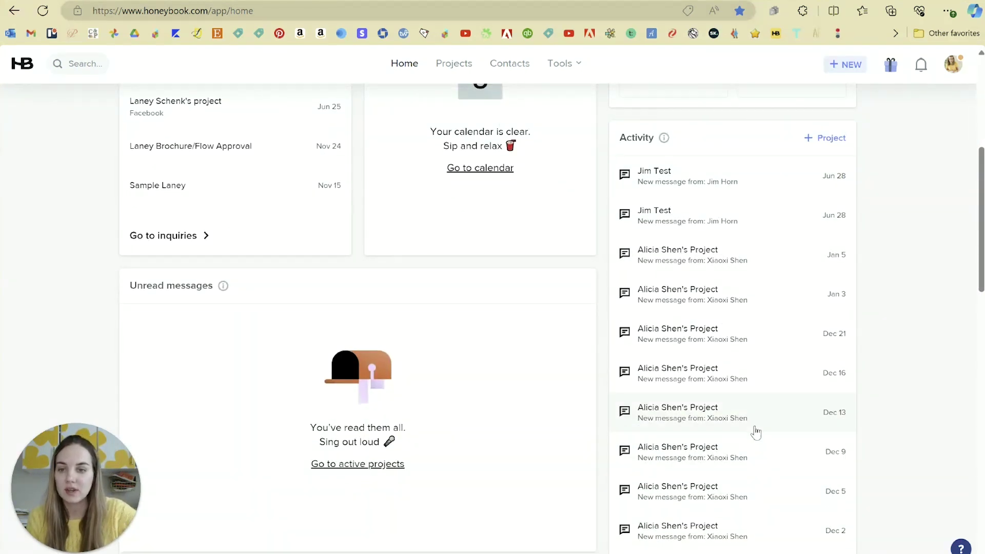
pyautogui.scroll(-6, 501, 313)
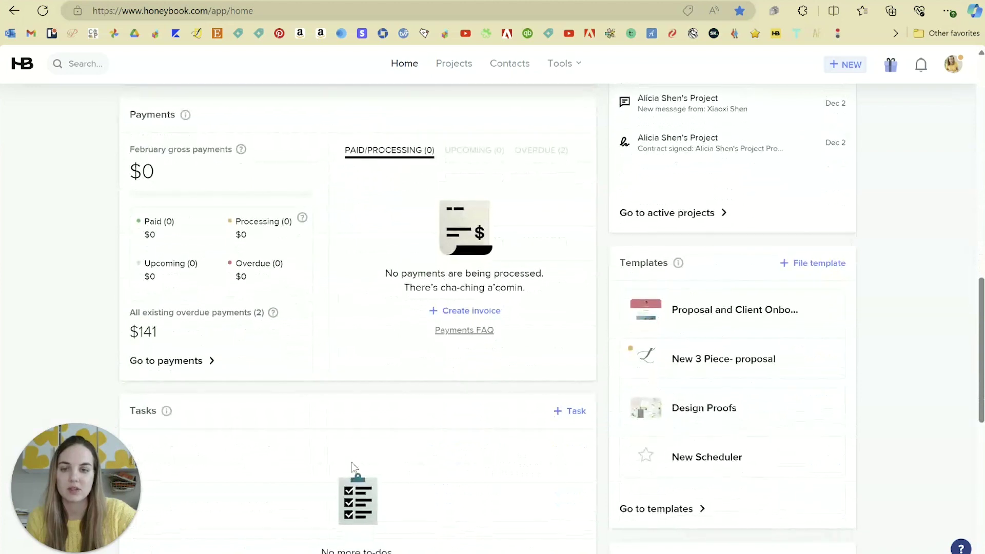
pyautogui.scroll(-6, 429, 399)
pyautogui.scroll(3, 434, 374)
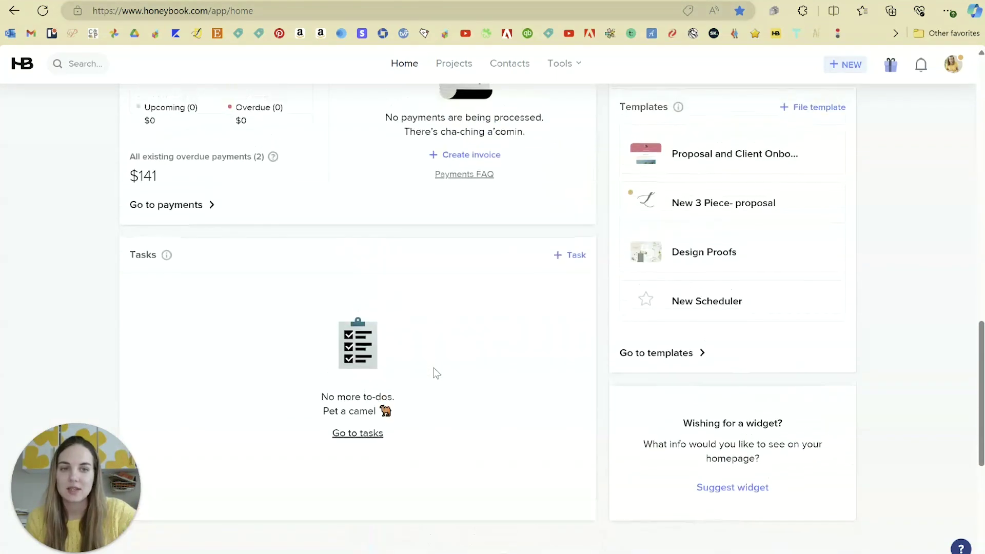
pyautogui.scroll(-6, 874, 370)
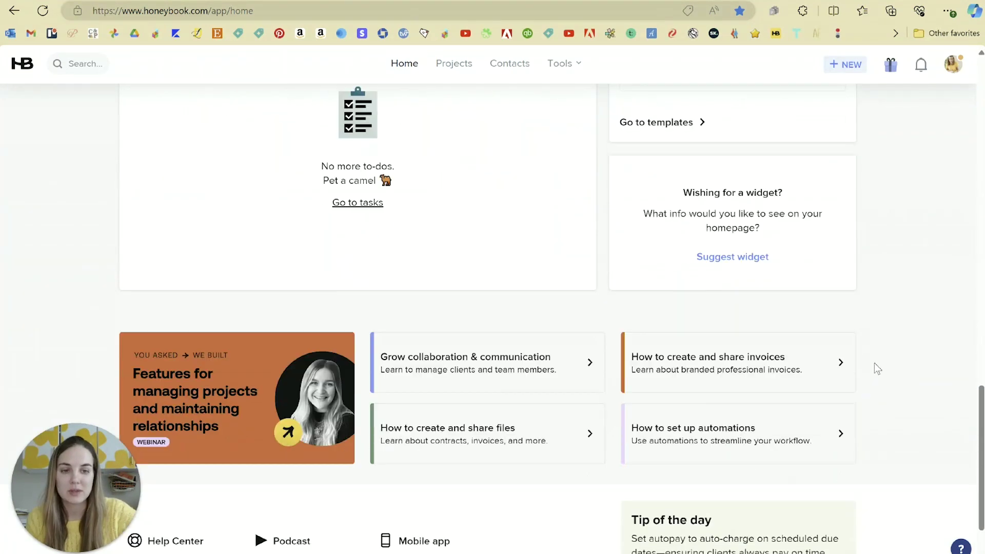
pyautogui.scroll(3, 898, 374)
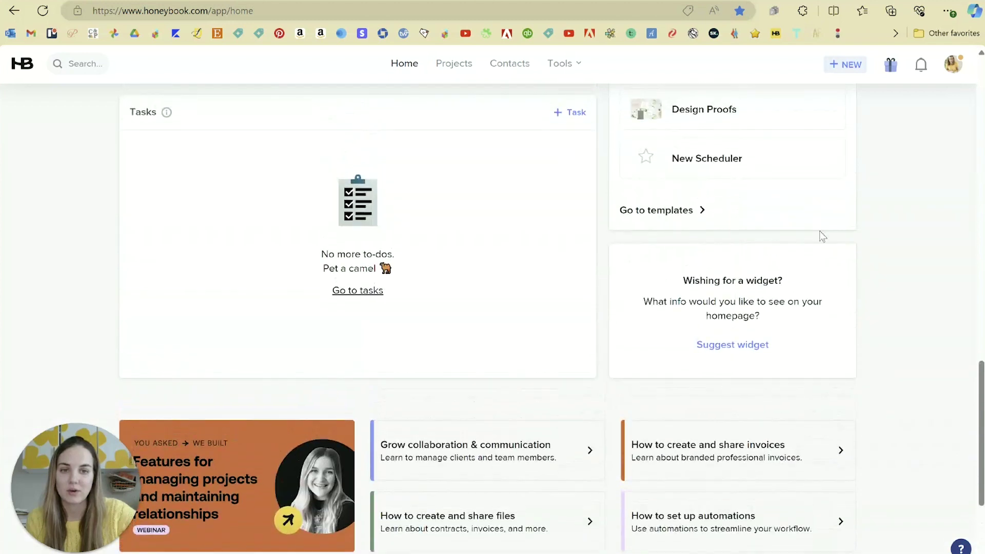
pyautogui.scroll(-3, 924, 363)
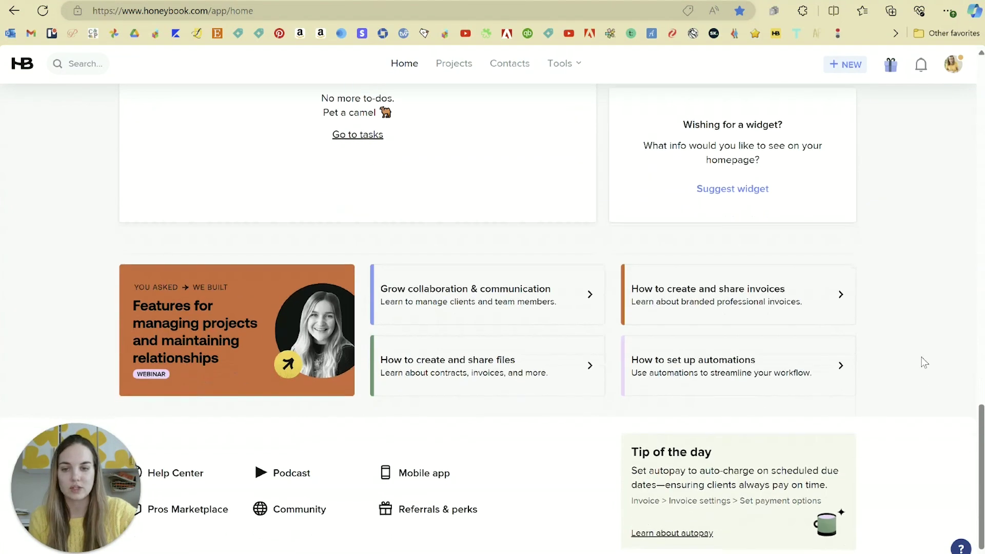
pyautogui.moveTo(982, 475); pyautogui.dragTo(982, 133)
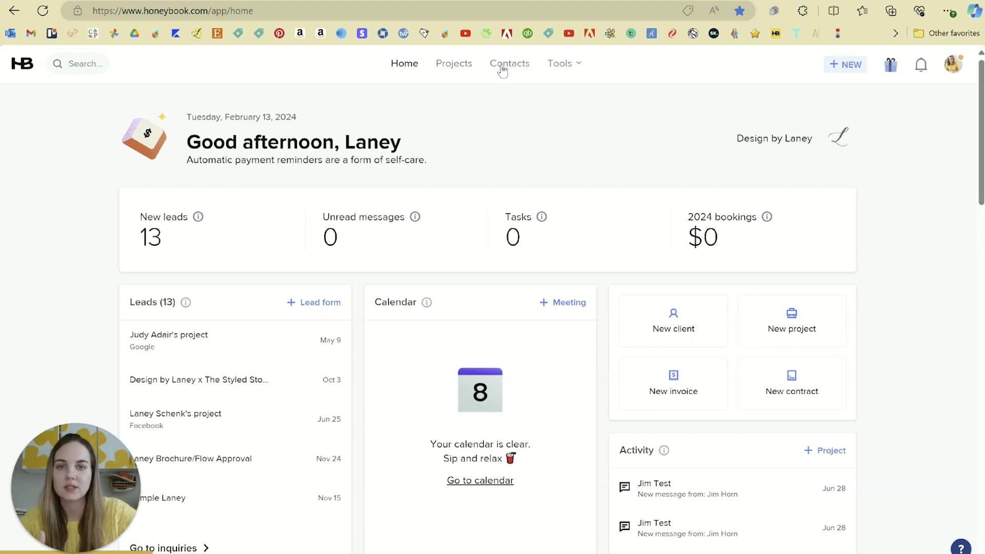
pyautogui.click(567, 68)
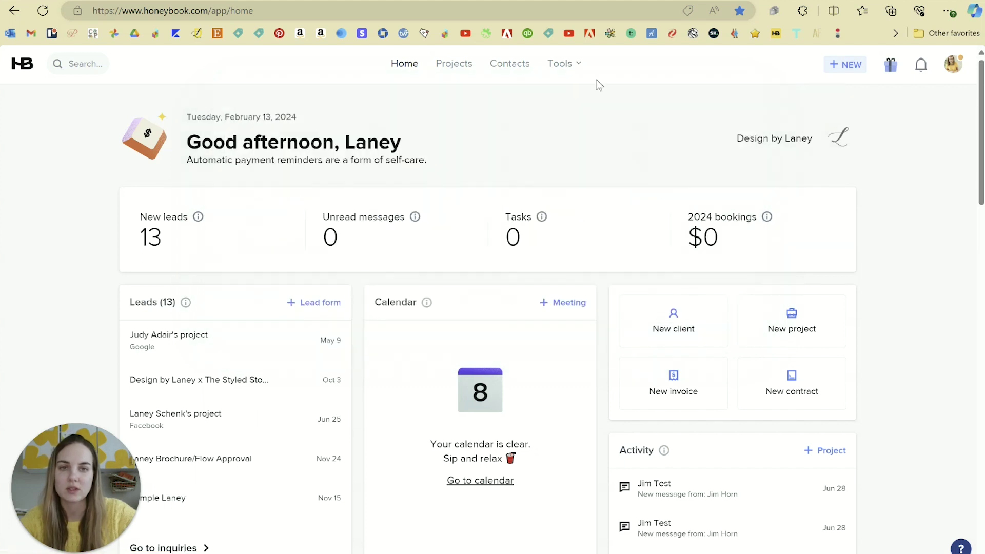
pyautogui.moveTo(569, 71)
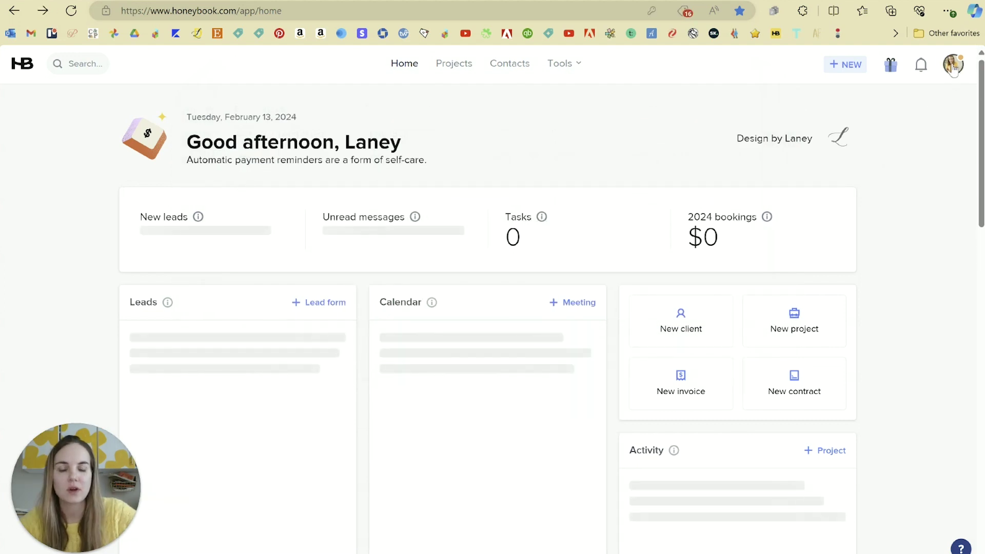
# Step: Open the personal account settings and review the account info, password, two-step verification, out-of-office and payment method sections
pyautogui.click(953, 69)
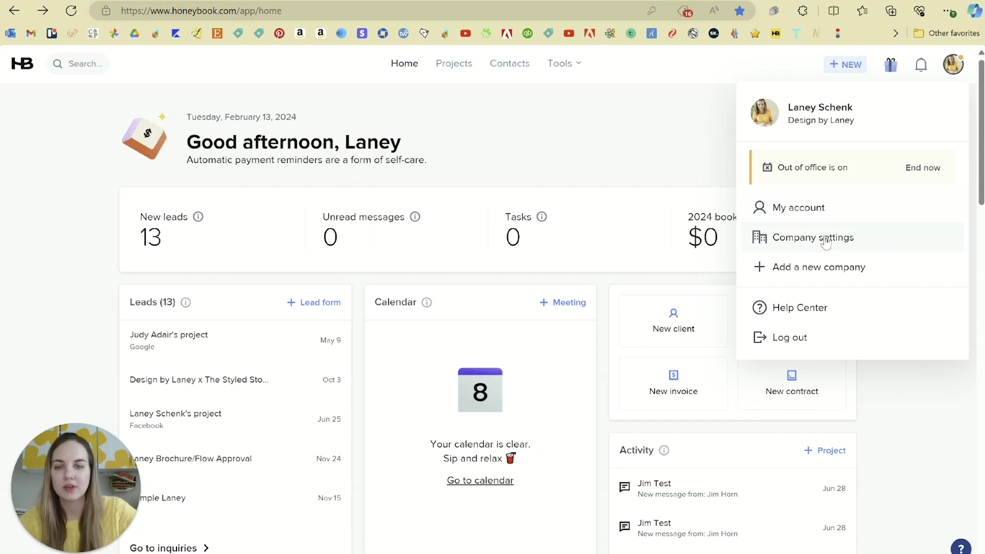
pyautogui.click(800, 208)
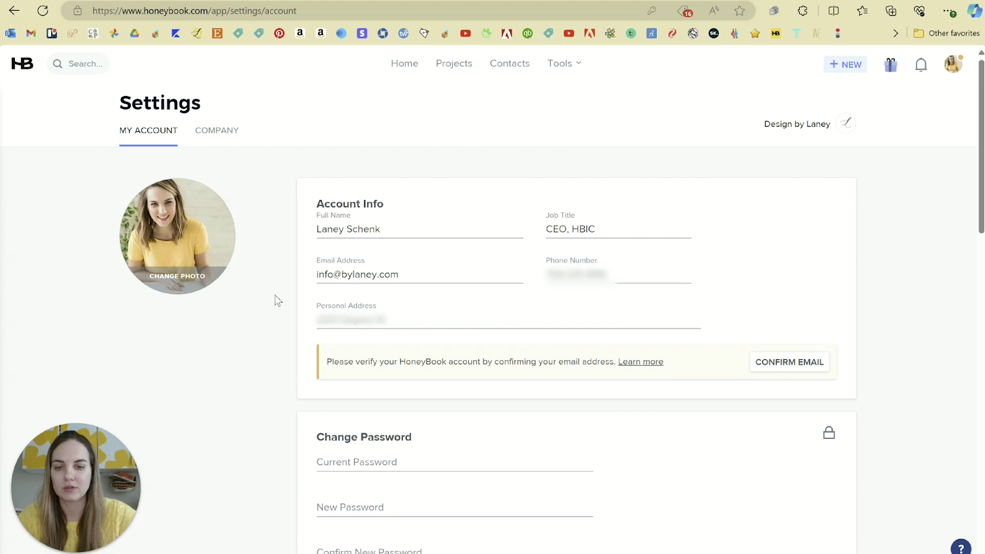
pyautogui.moveTo(980, 170); pyautogui.dragTo(981, 242)
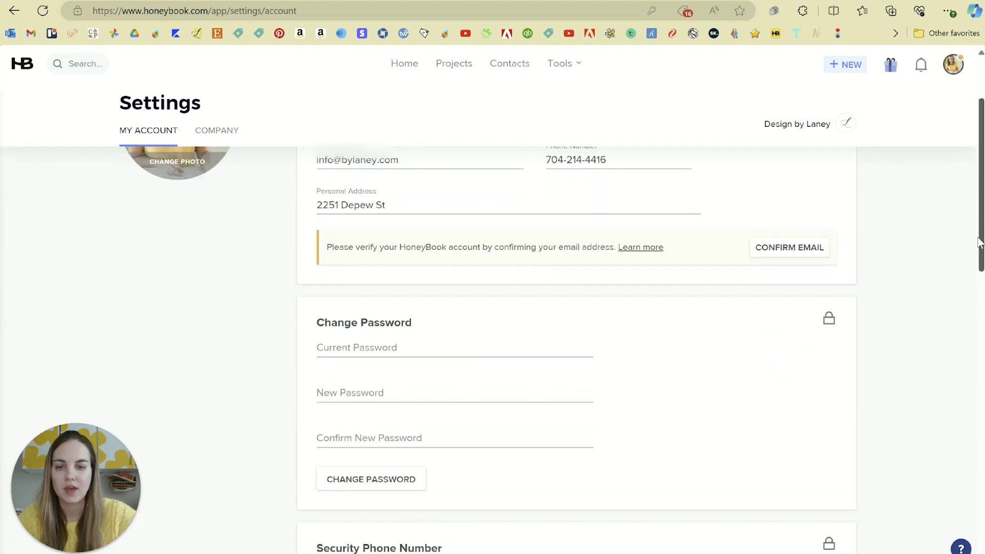
pyautogui.scroll(-3, 981, 251)
pyautogui.scroll(-4, 980, 262)
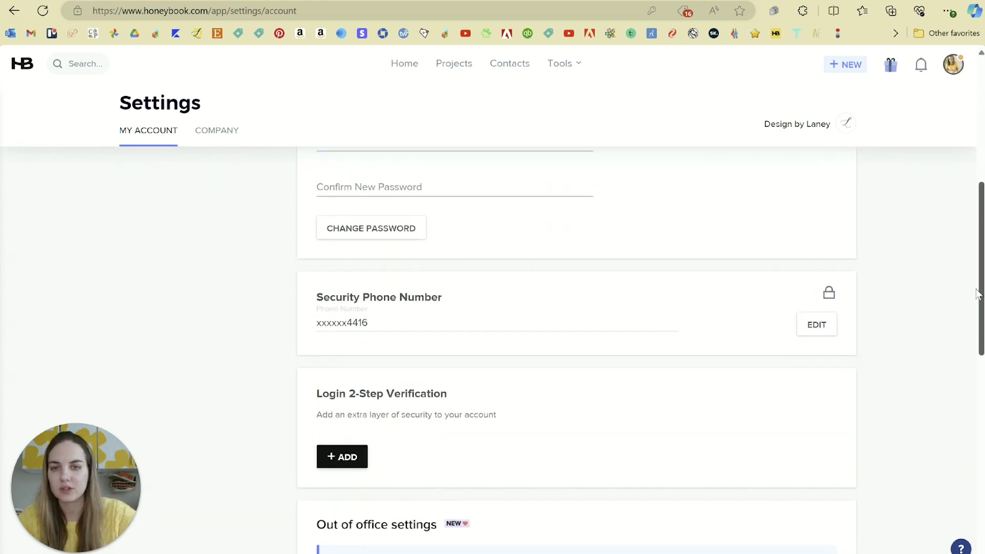
pyautogui.scroll(-1, 977, 331)
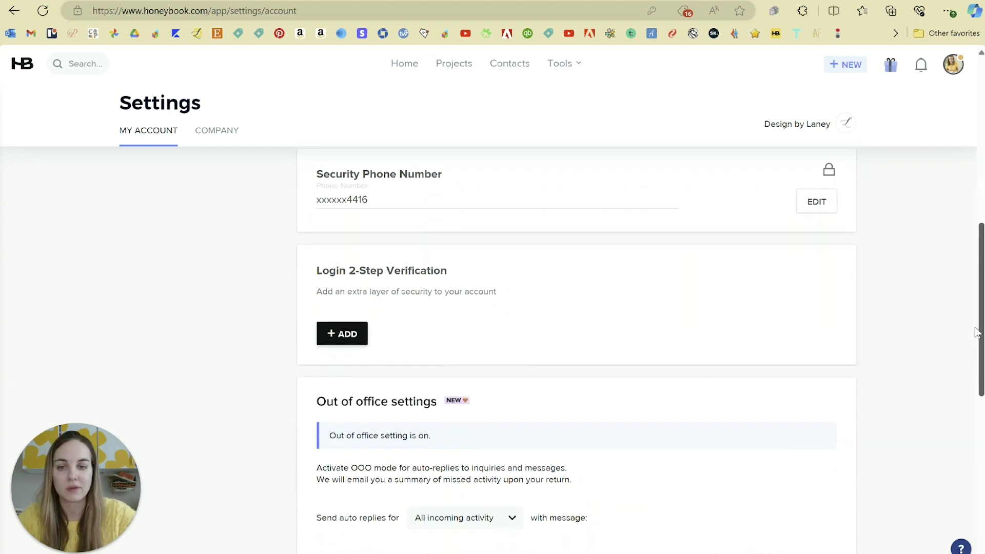
pyautogui.moveTo(976, 333); pyautogui.dragTo(974, 458)
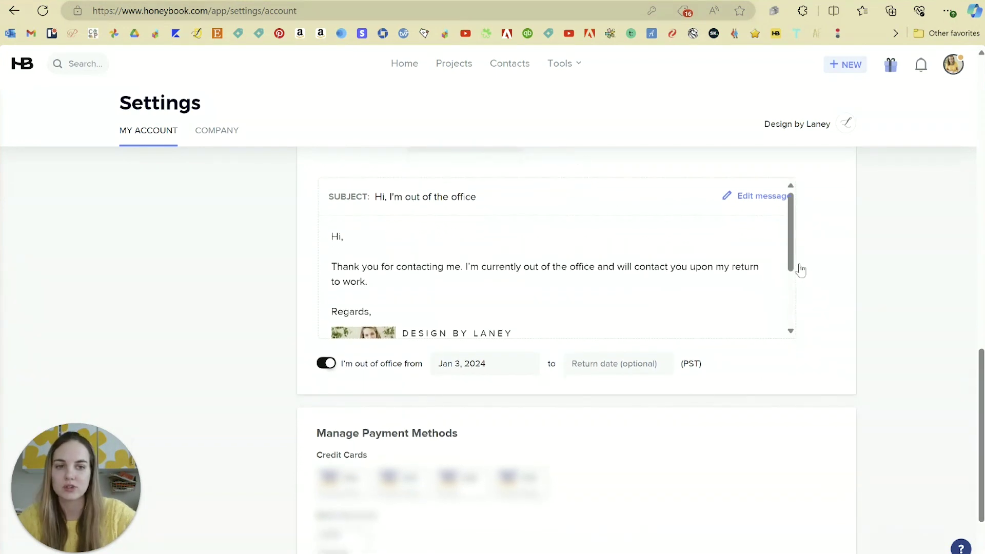
pyautogui.moveTo(790, 260)
pyautogui.mouseDown()
pyautogui.moveTo(790, 324)
pyautogui.moveTo(798, 220)
pyautogui.mouseUp()
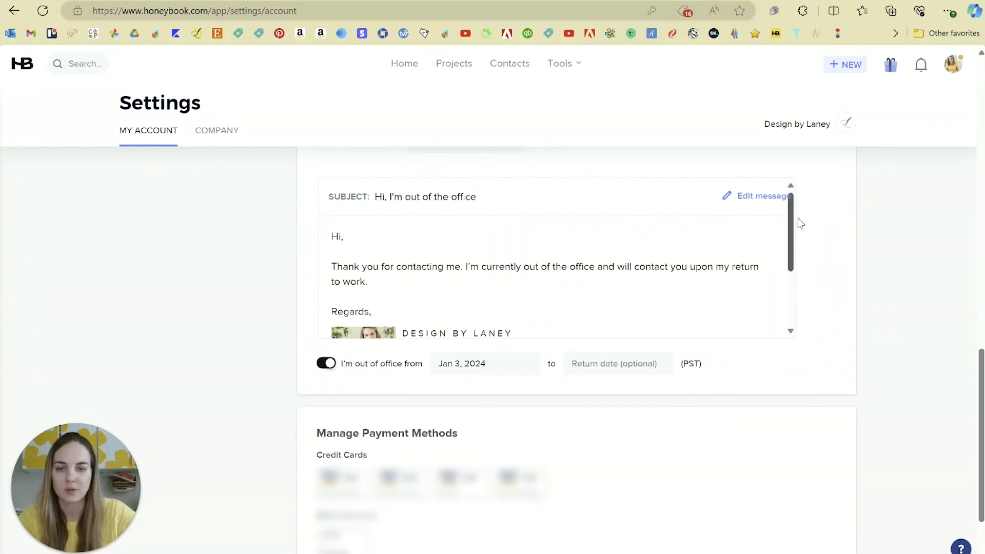
pyautogui.scroll(-2, 945, 336)
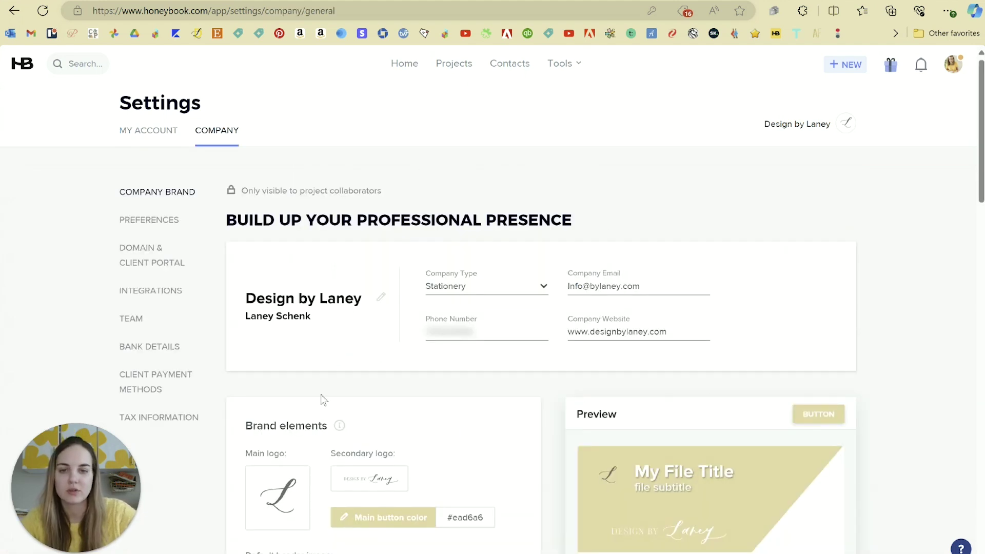
# Step: In the company brand settings, set the main button color to #EF495A
pyautogui.scroll(-5, 467, 322)
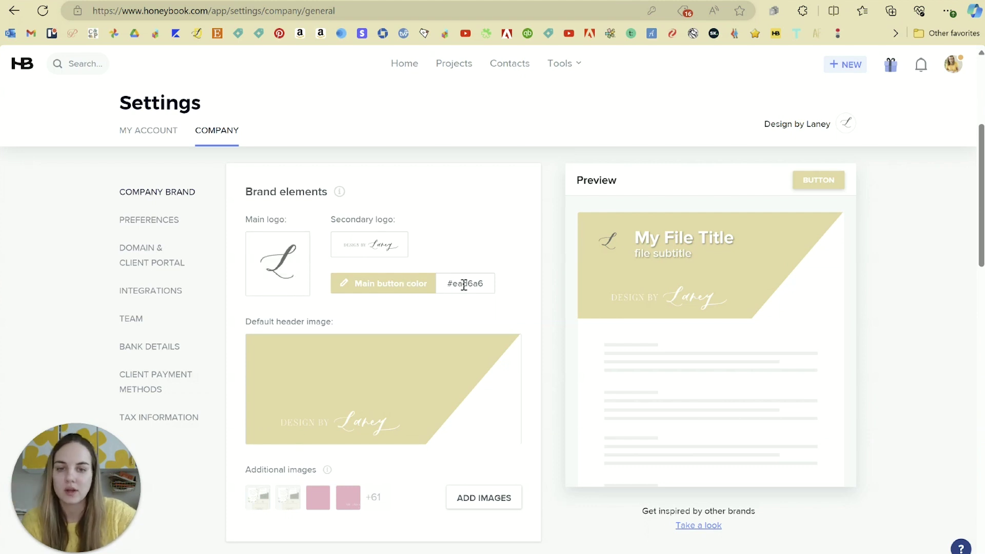
pyautogui.moveTo(457, 283); pyautogui.dragTo(488, 288)
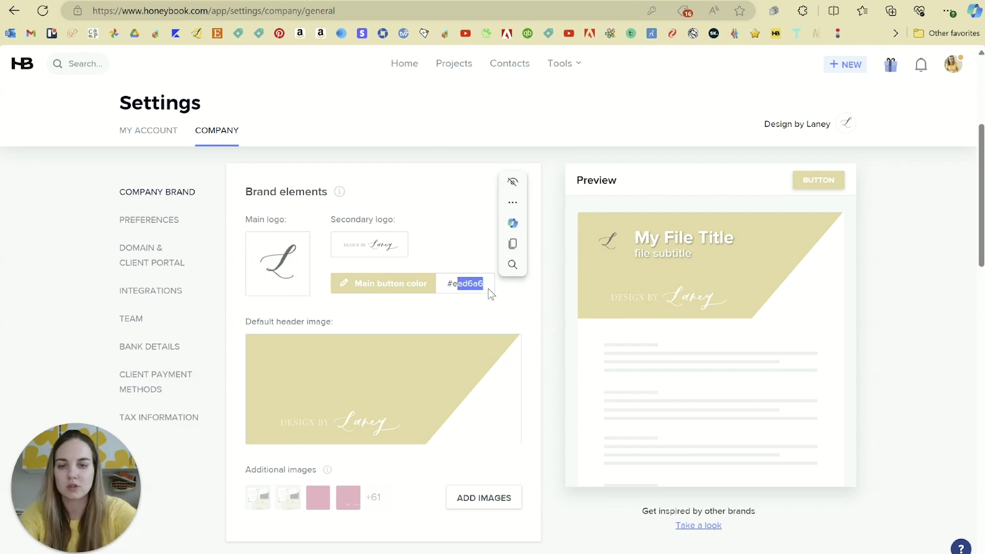
pyautogui.click(471, 286)
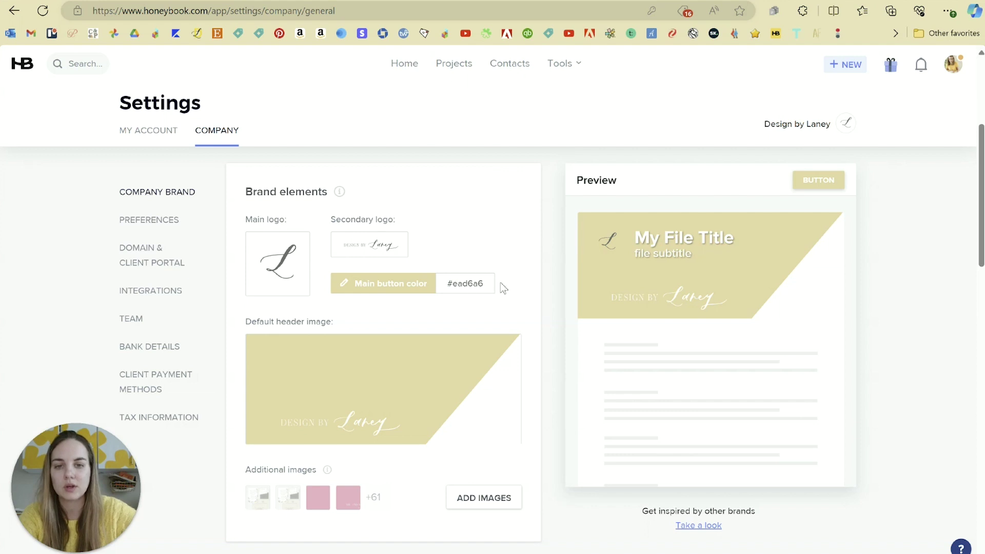
pyautogui.click(366, 289)
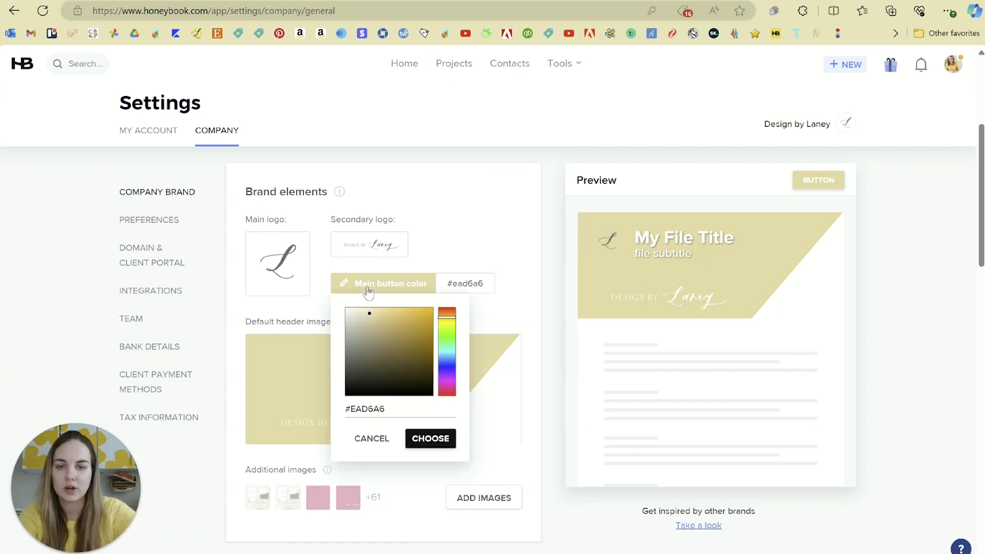
pyautogui.moveTo(392, 410); pyautogui.dragTo(355, 413)
pyautogui.write('EF495A')
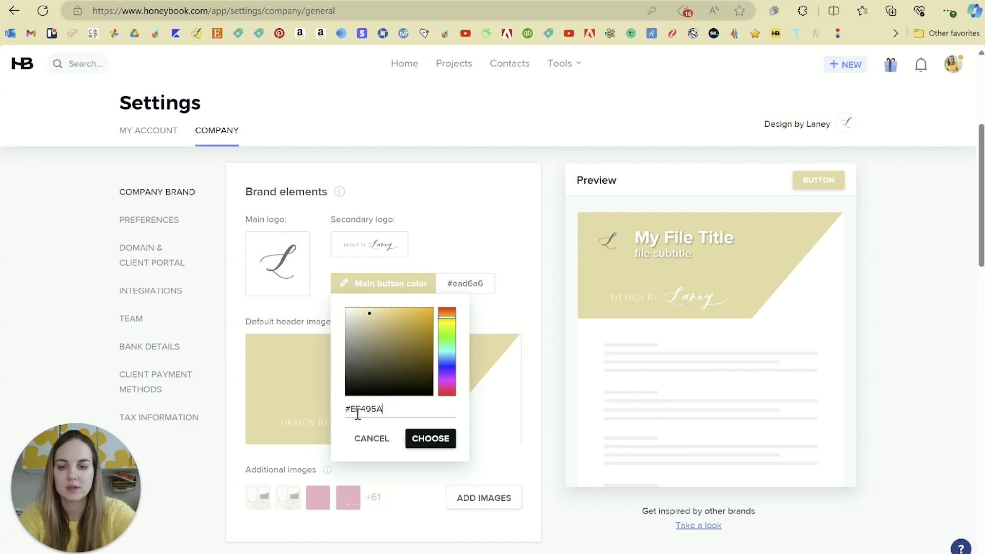
pyautogui.click(438, 440)
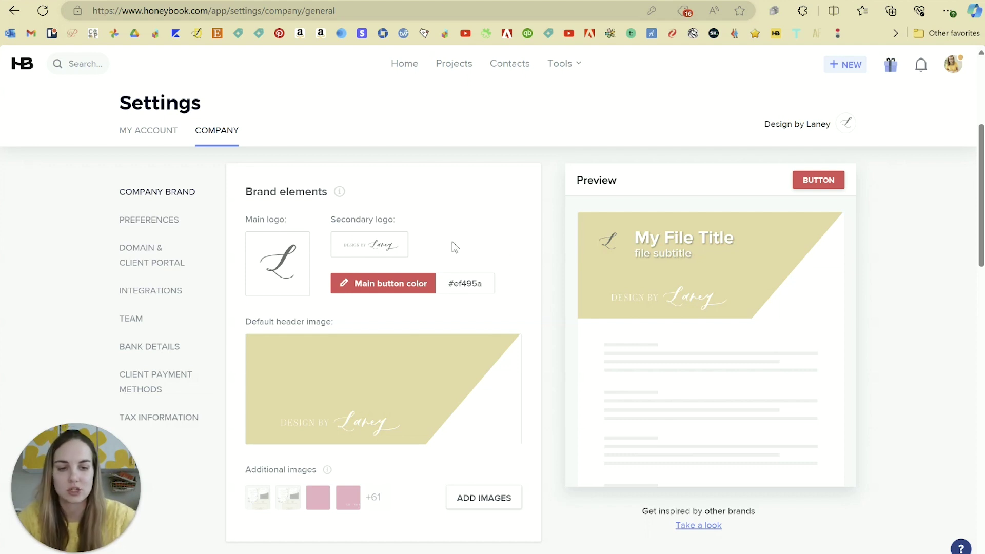
# Step: Review the company brand's smart file theme, email signature, company description and social link sections
pyautogui.scroll(-7, 557, 289)
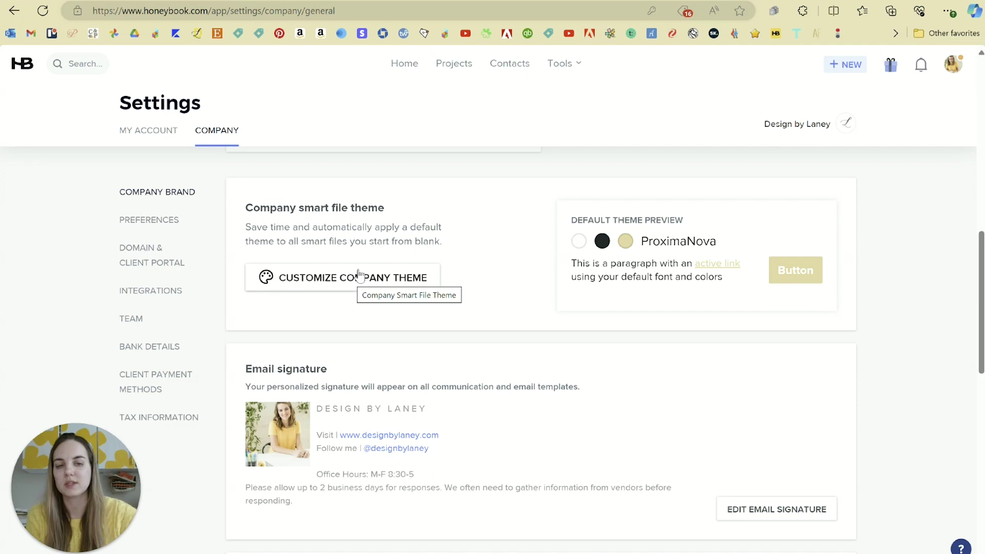
pyautogui.scroll(-7, 457, 272)
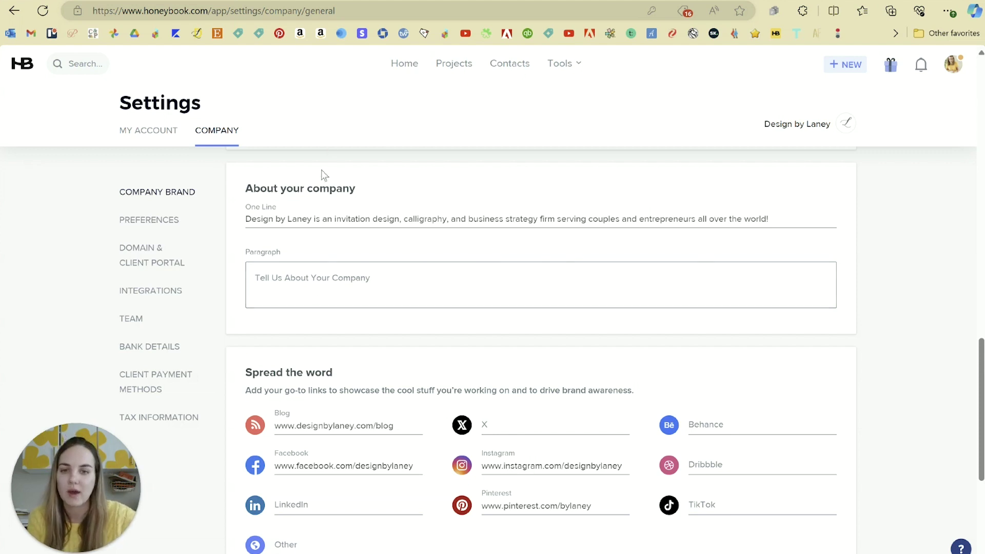
pyautogui.scroll(-1, 327, 144)
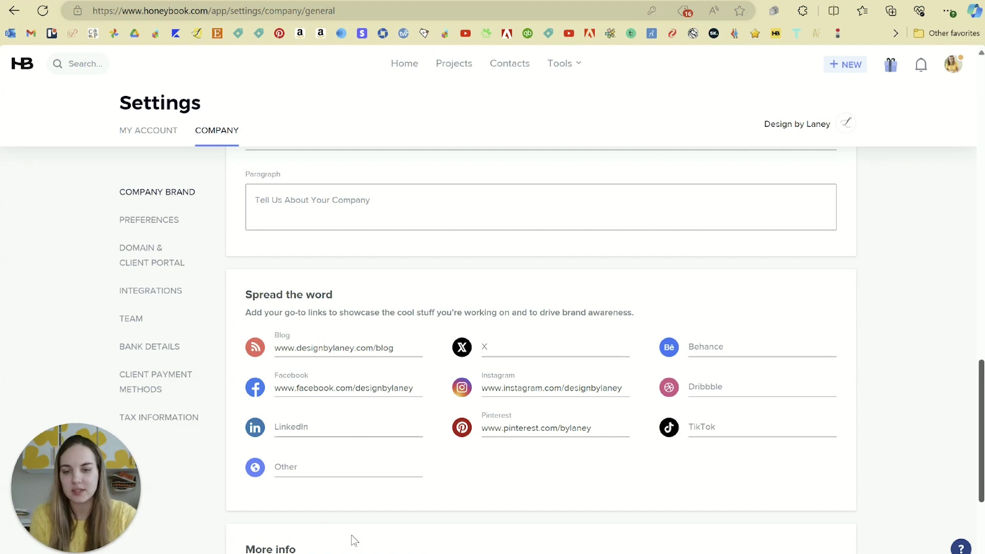
pyautogui.scroll(1, 325, 334)
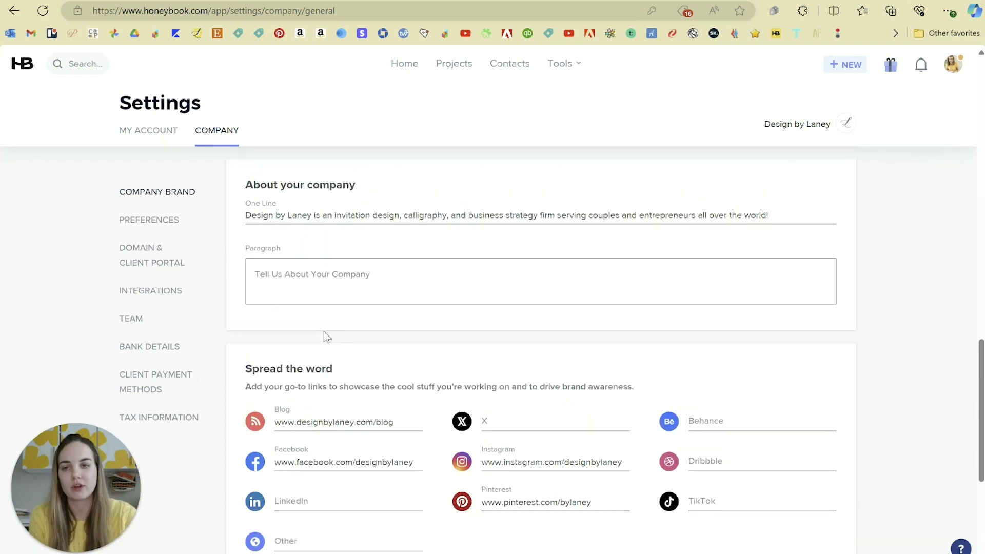
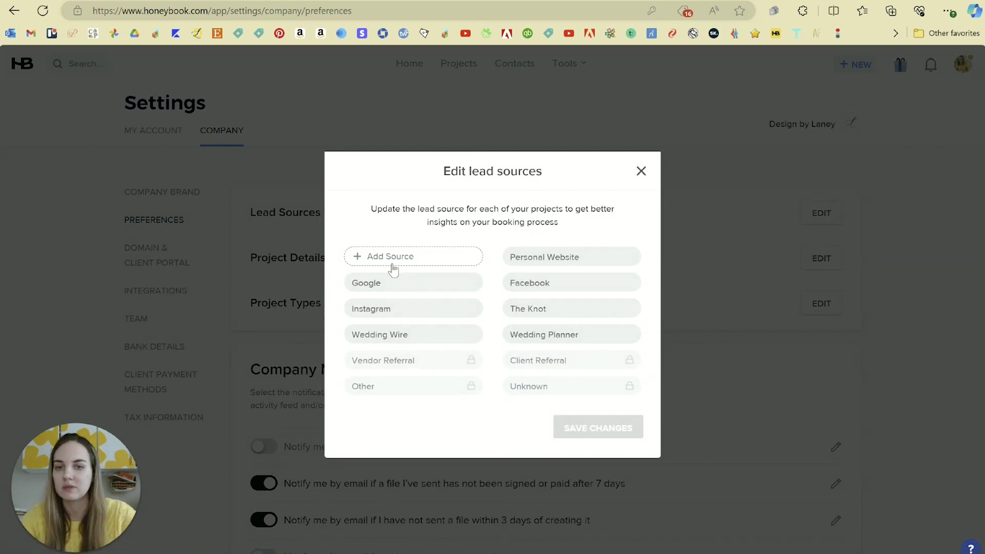
# Step: Close the lead sources dialog, add a visible short text field named "Venue Name" to the project details, and save
pyautogui.click(641, 171)
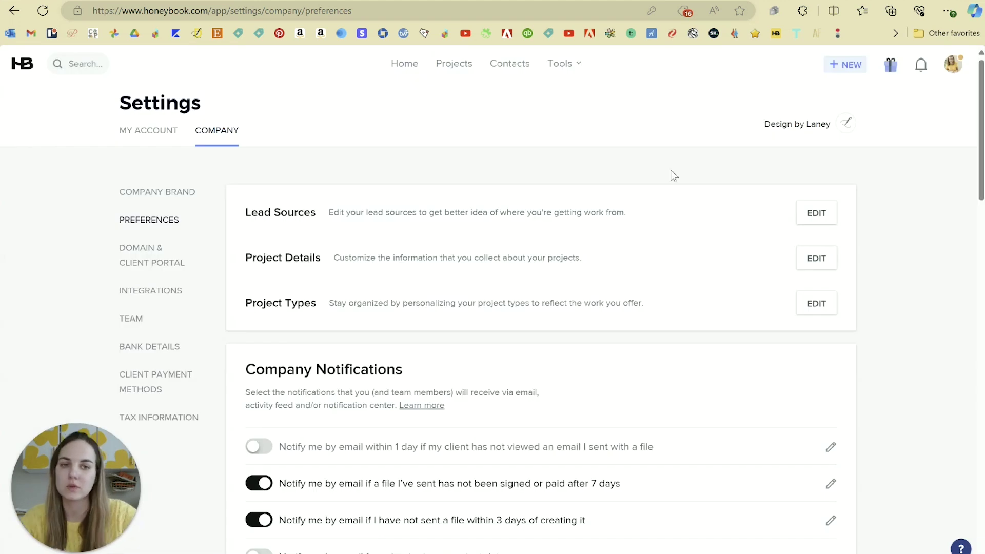
pyautogui.click(827, 258)
pyautogui.scroll(-4, 543, 255)
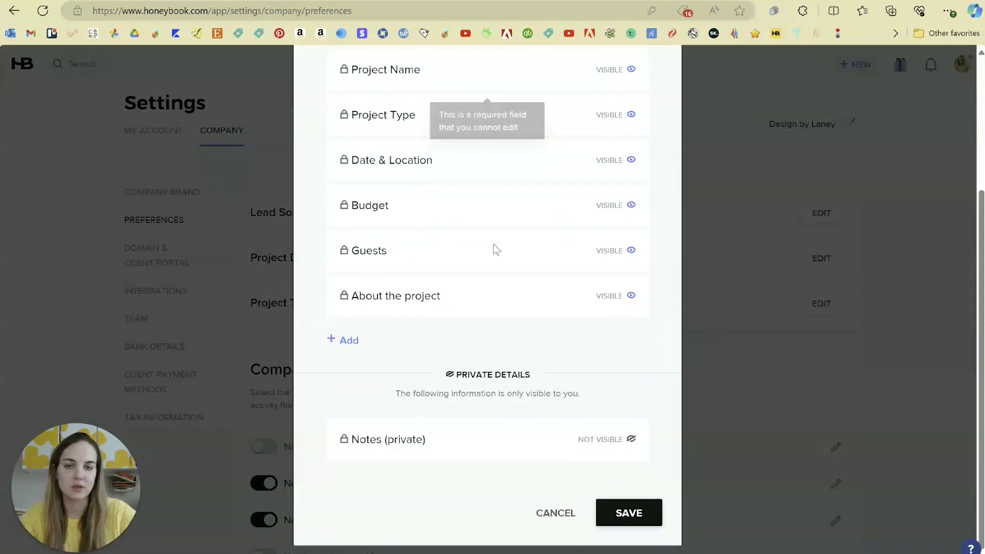
pyautogui.click(347, 340)
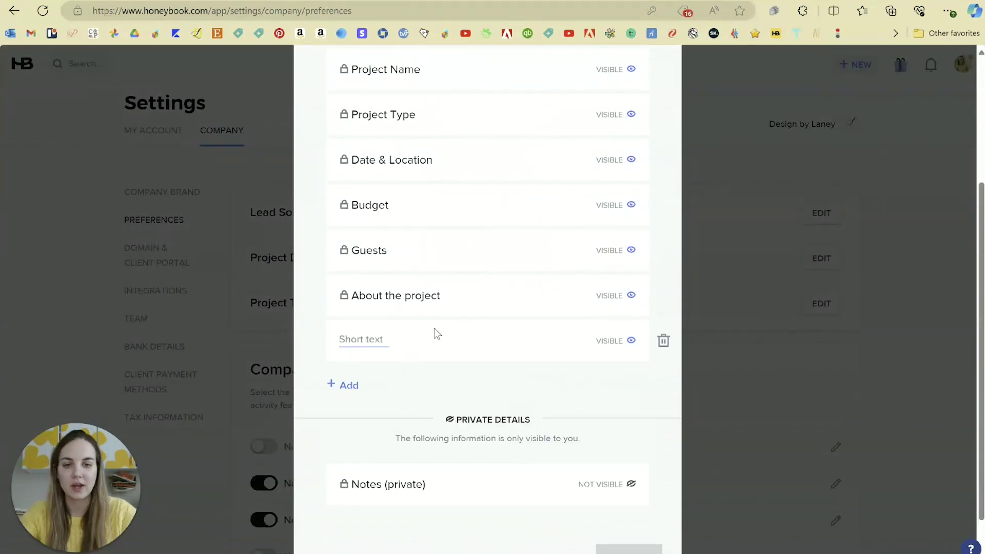
pyautogui.write('Venue Name')
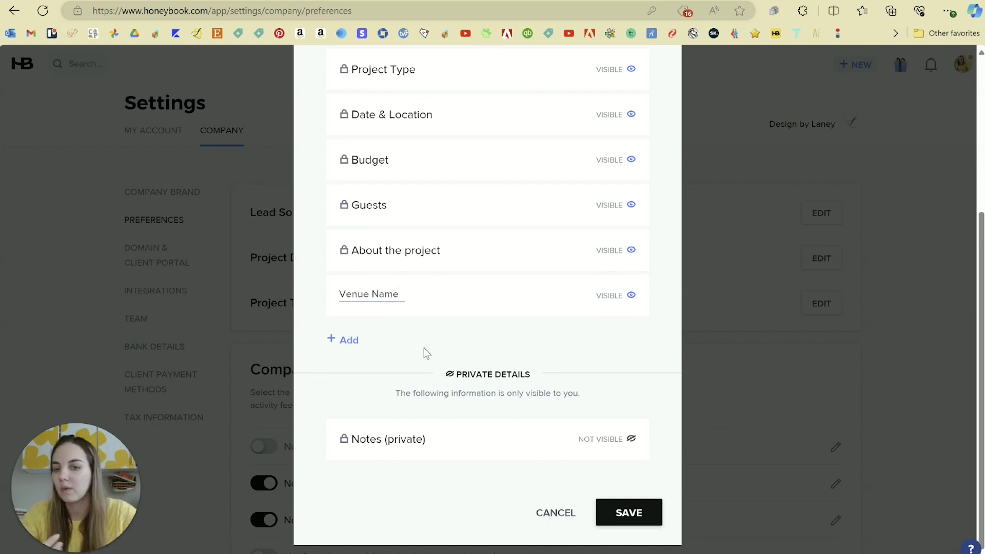
pyautogui.click(622, 516)
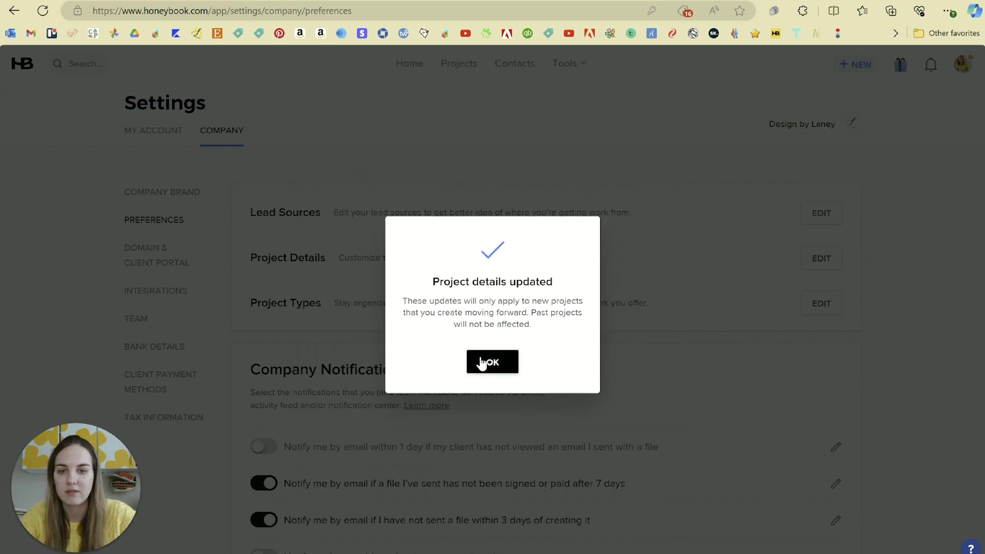
pyautogui.click(490, 362)
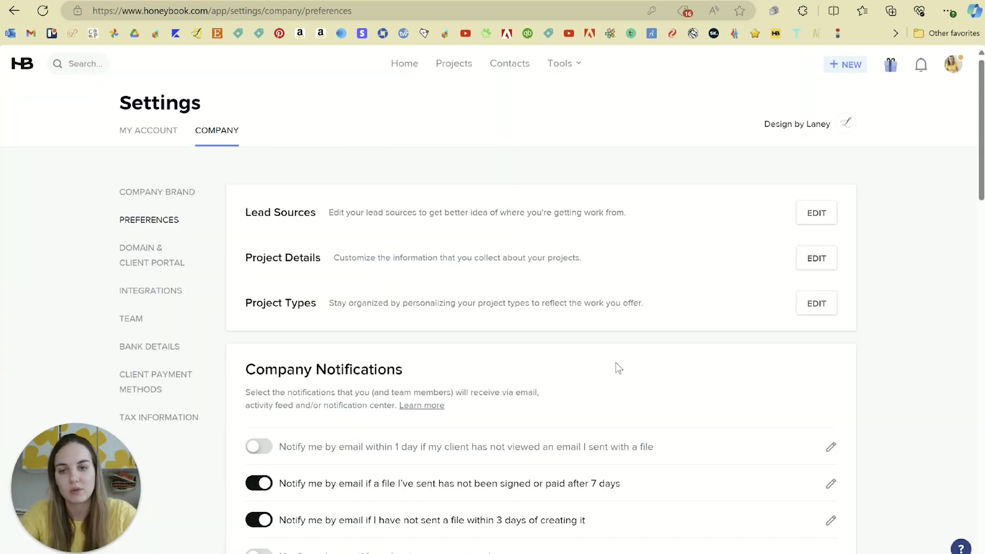
# Step: Review the list of project types without changing it, and look through the company notification options
pyautogui.click(816, 303)
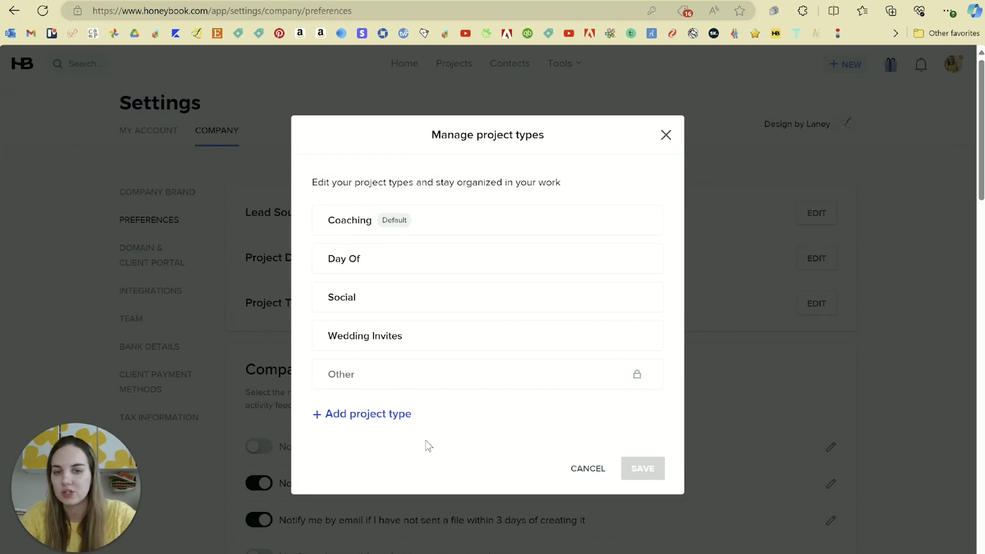
pyautogui.click(666, 135)
pyautogui.scroll(-4, 970, 197)
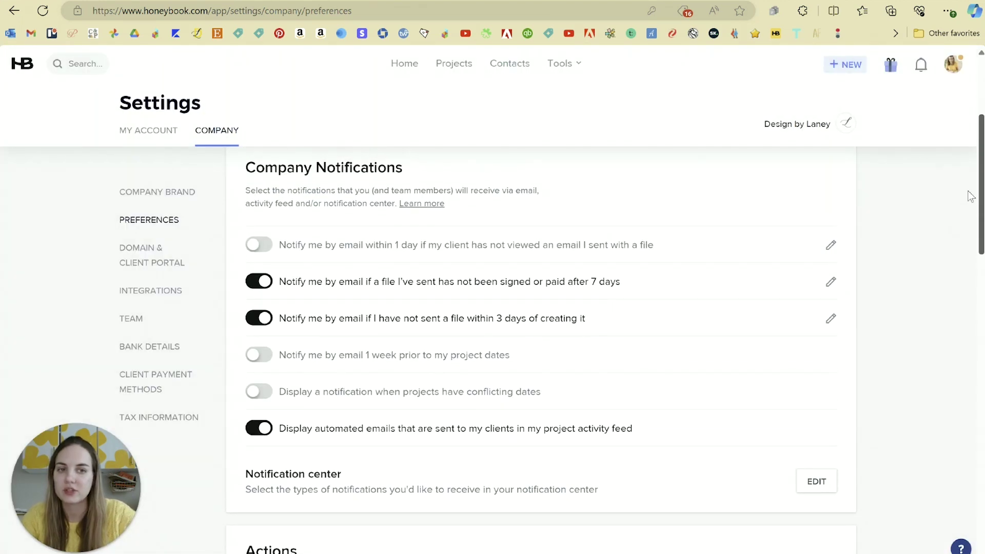
pyautogui.scroll(-7, 969, 198)
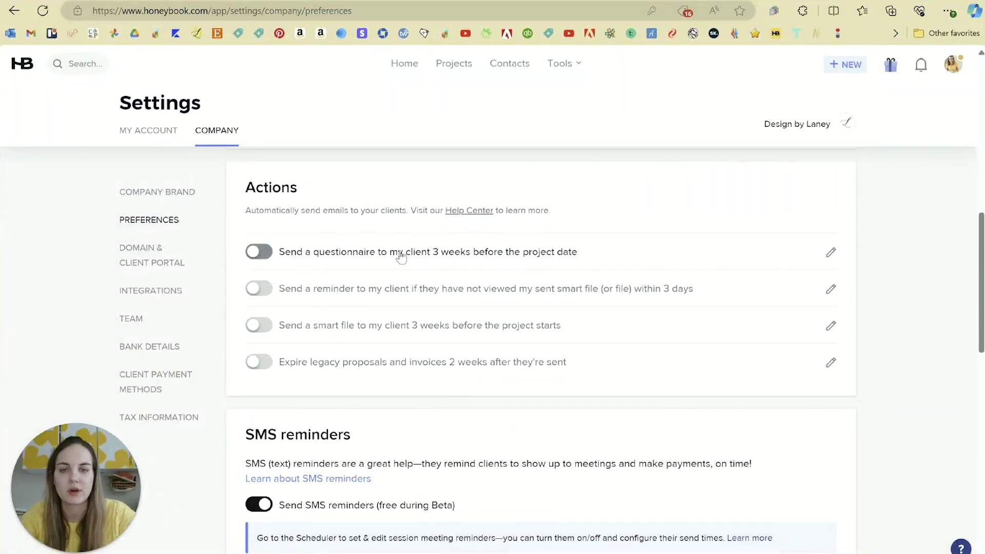
# Step: Set the automatic client questionnaire's timing to 1 month before the project date, leaving the action switched off
pyautogui.click(260, 253)
pyautogui.click(304, 332)
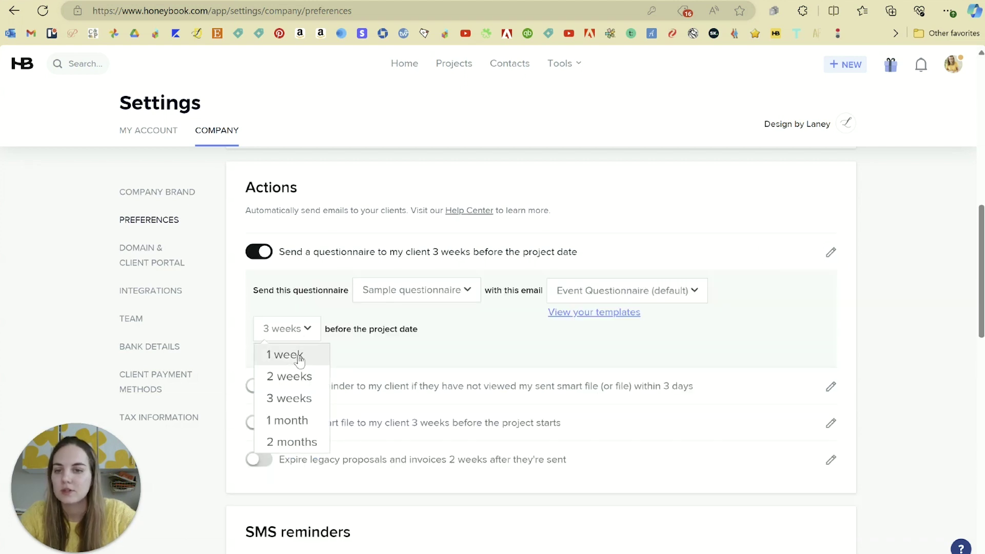
pyautogui.click(293, 353)
pyautogui.click(290, 331)
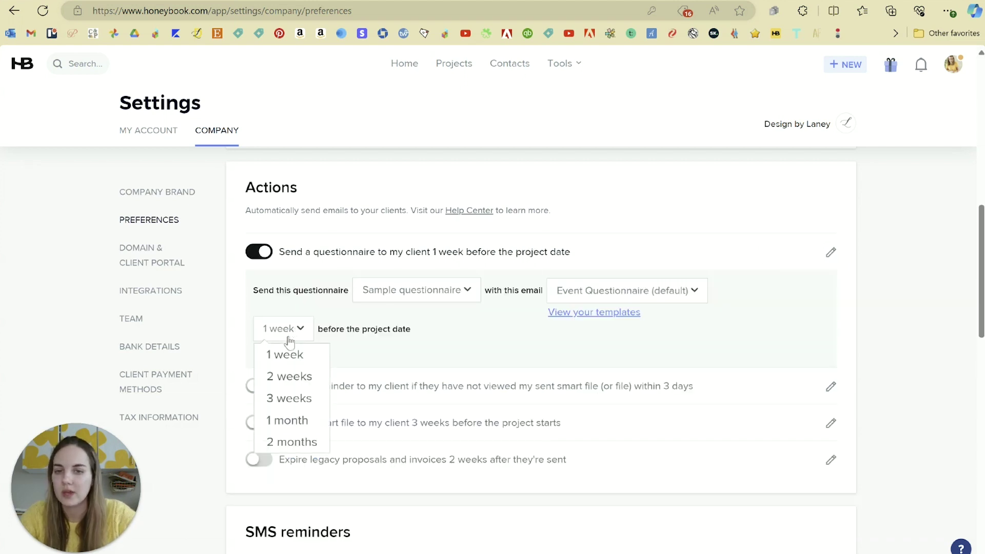
pyautogui.click(279, 418)
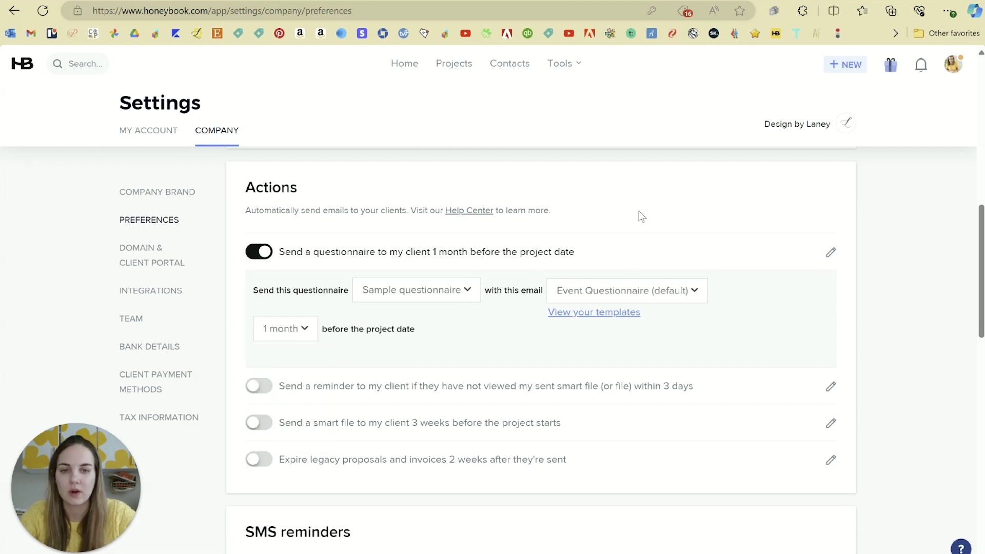
pyautogui.click(266, 252)
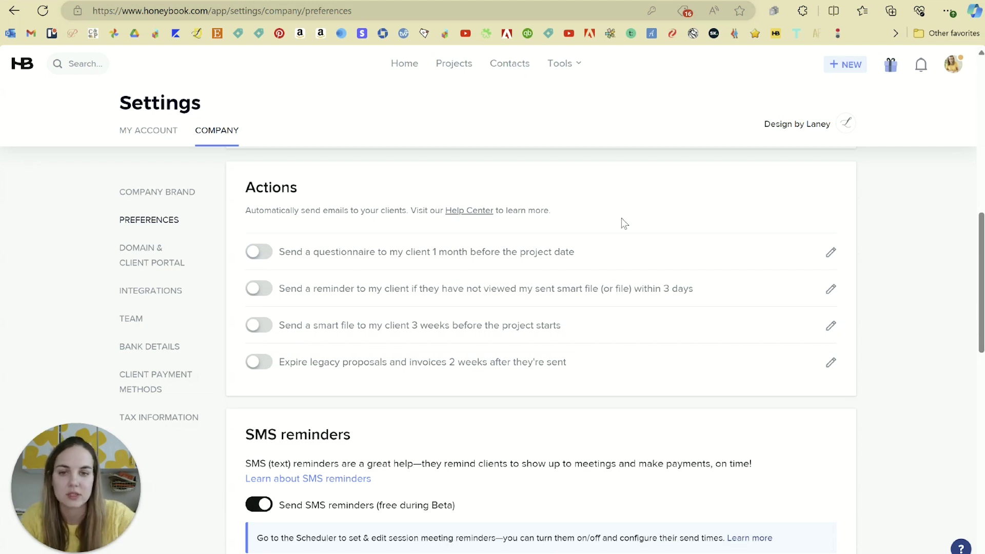
# Step: Turn on the reminder for clients who have not viewed a sent smart file within 3 days, and try the legacy proposal expiry option
pyautogui.click(259, 288)
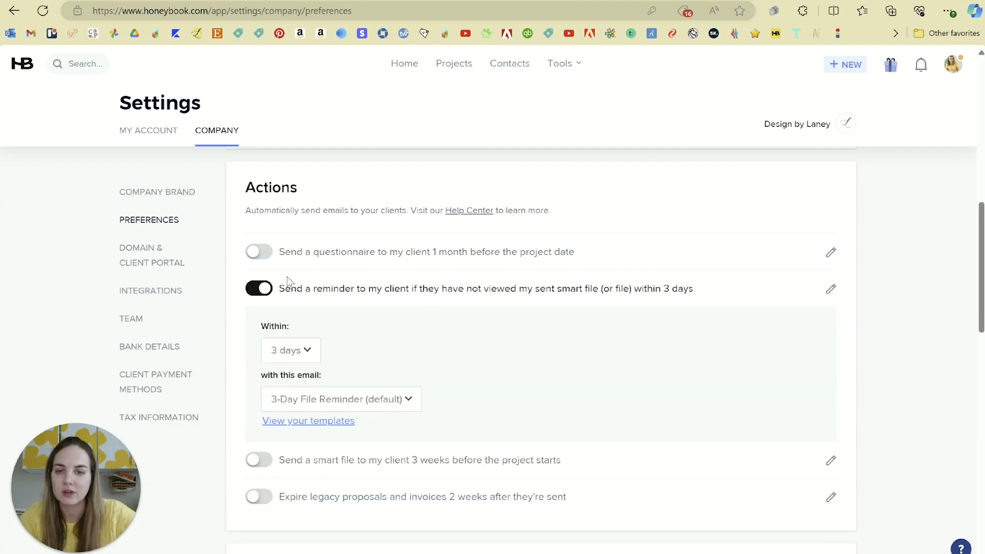
pyautogui.scroll(-2, 622, 255)
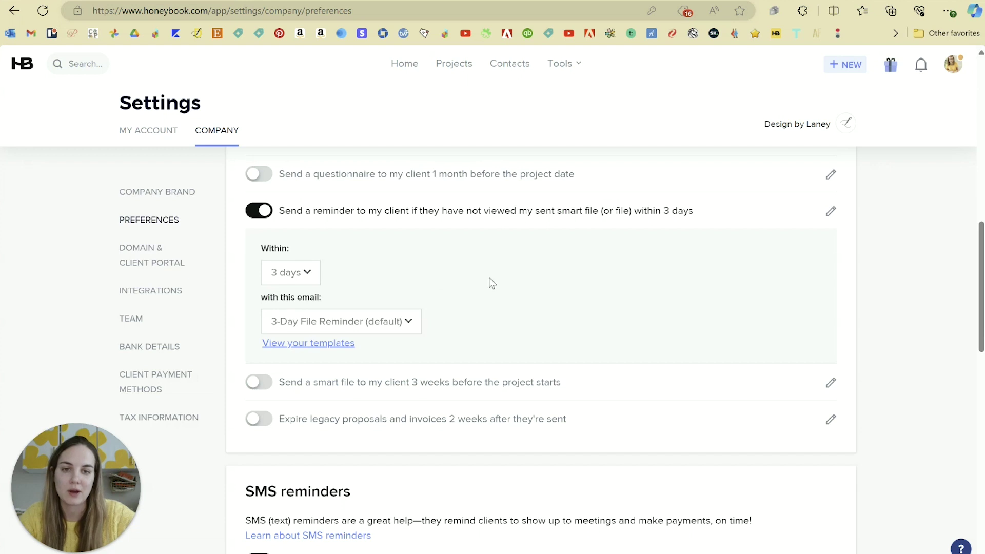
pyautogui.scroll(-2, 510, 266)
pyautogui.scroll(1, 411, 283)
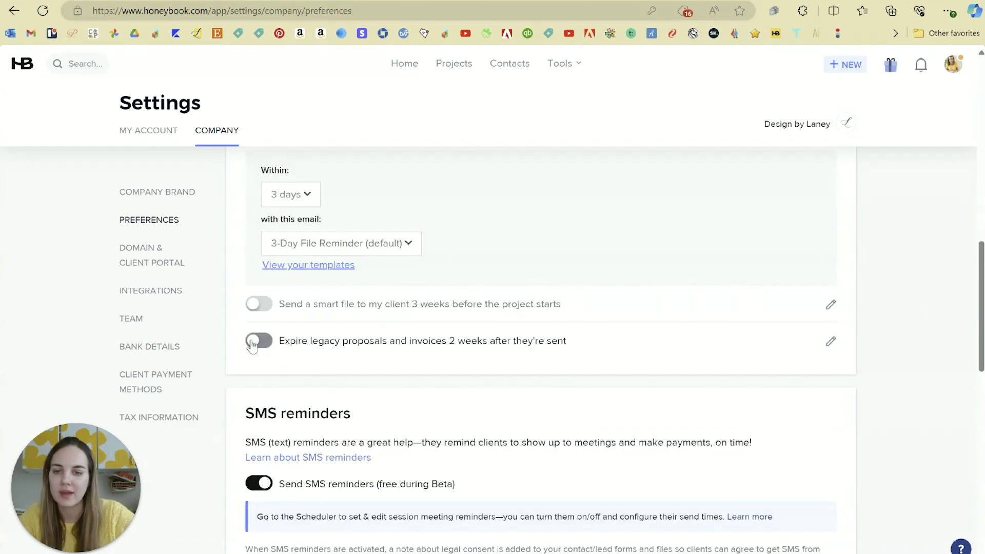
pyautogui.click(254, 342)
pyautogui.click(254, 342)
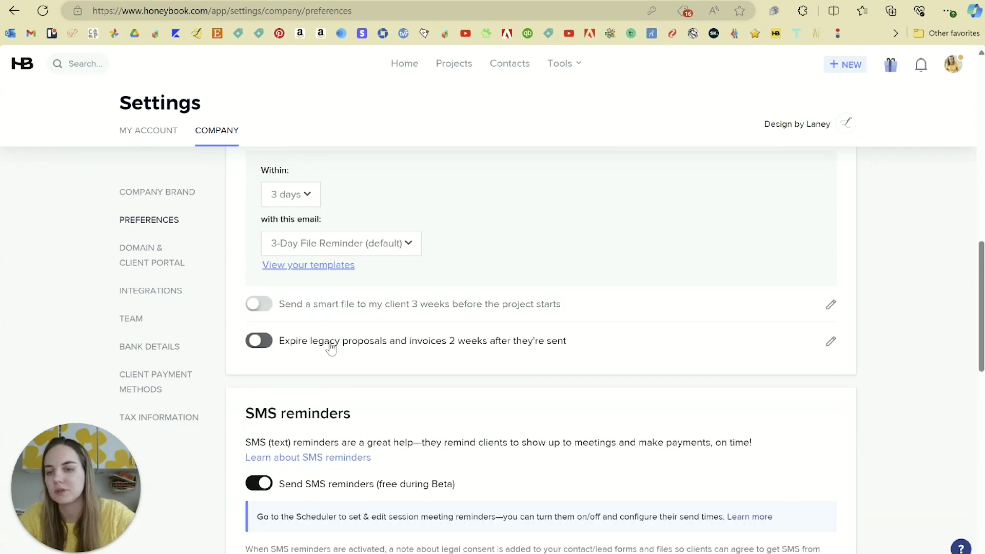
# Step: Review the preference sections for SMS reminders, payment reminders, default name format and smart file defaults
pyautogui.scroll(-5, 666, 318)
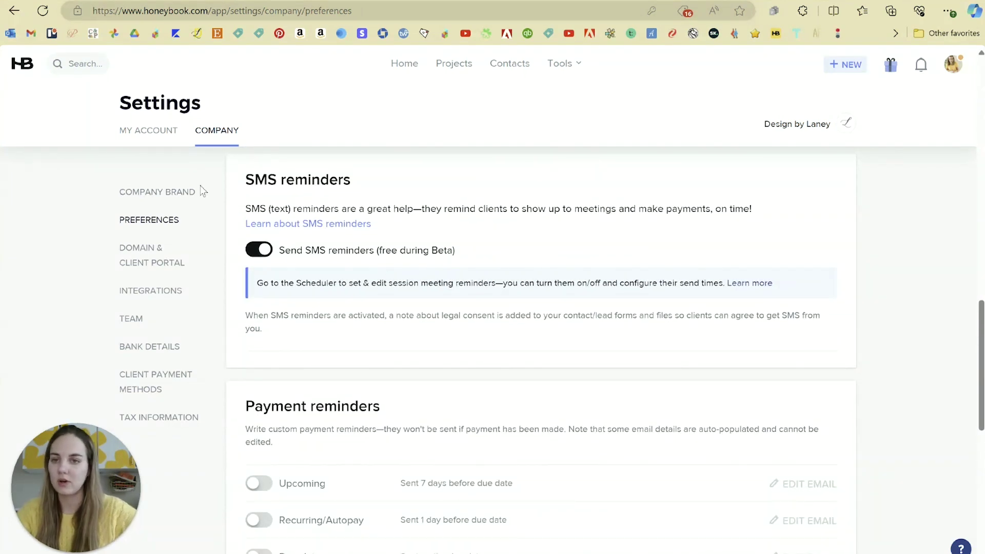
pyautogui.scroll(-3, 510, 229)
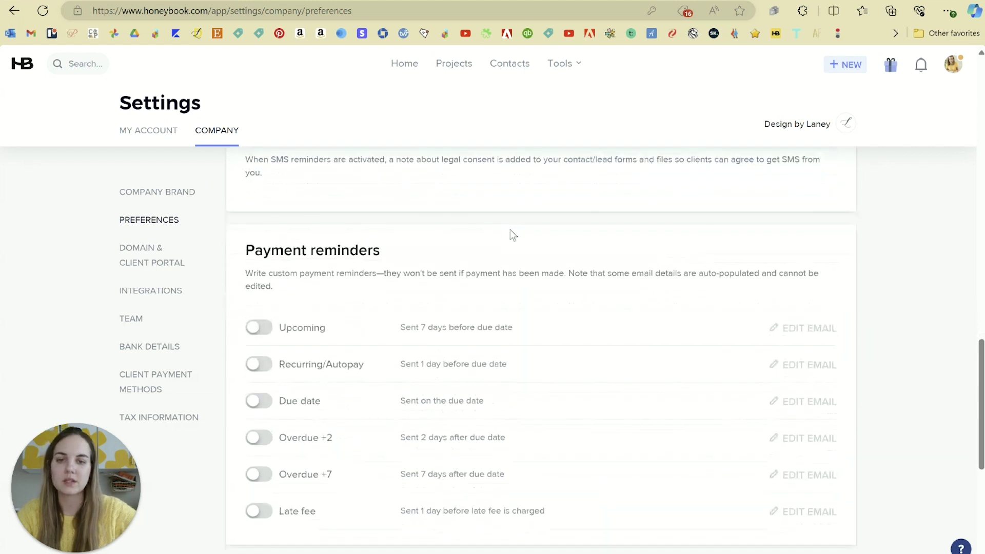
pyautogui.scroll(-2, 510, 230)
pyautogui.scroll(-5, 419, 282)
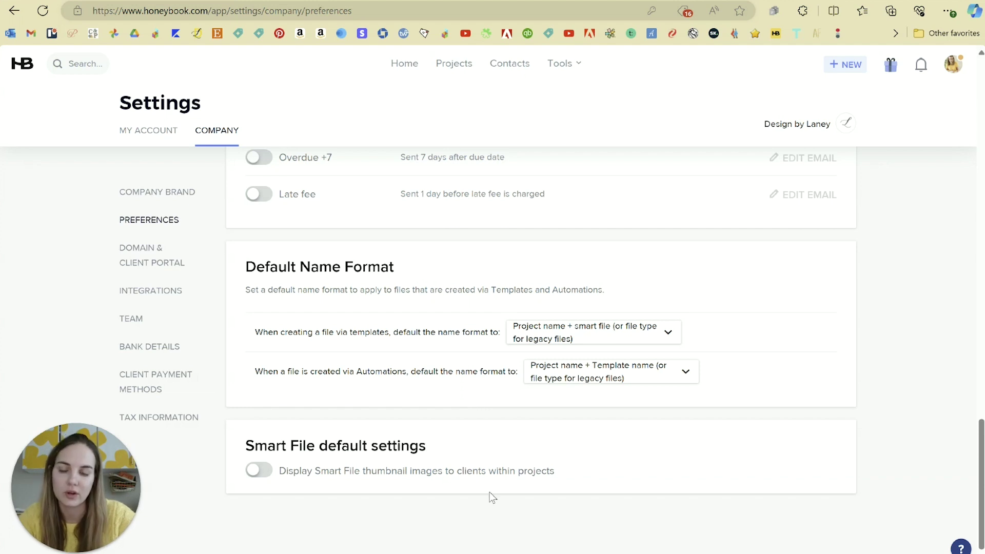
pyautogui.scroll(5, 510, 363)
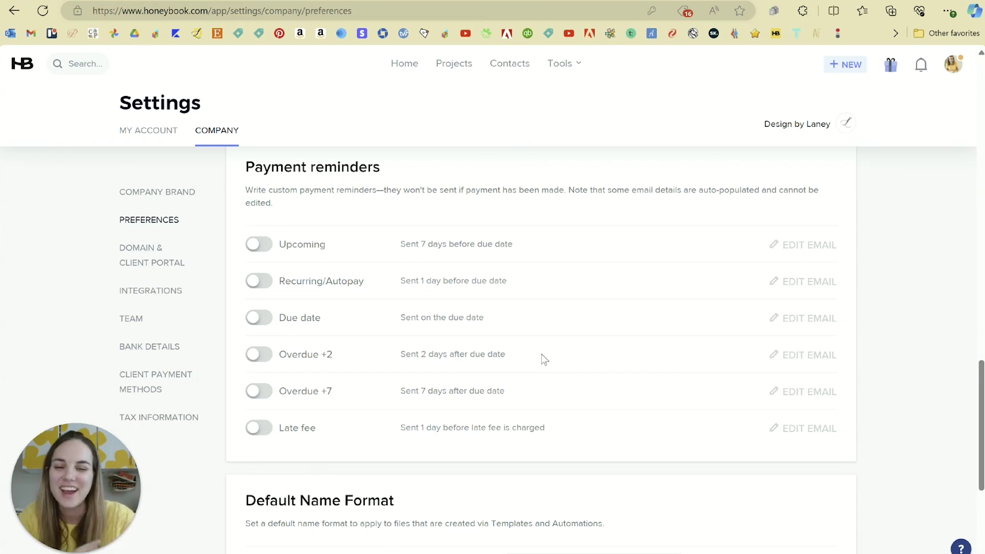
pyautogui.scroll(-5, 545, 360)
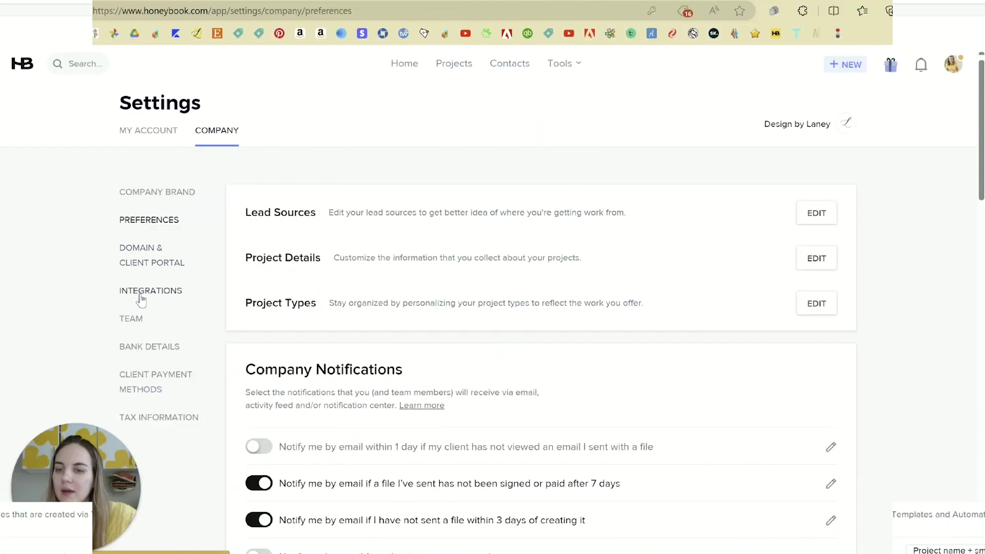
# Step: Open the team settings, examine the roles available when inviting a team member, and cancel the invitation
pyautogui.click(132, 319)
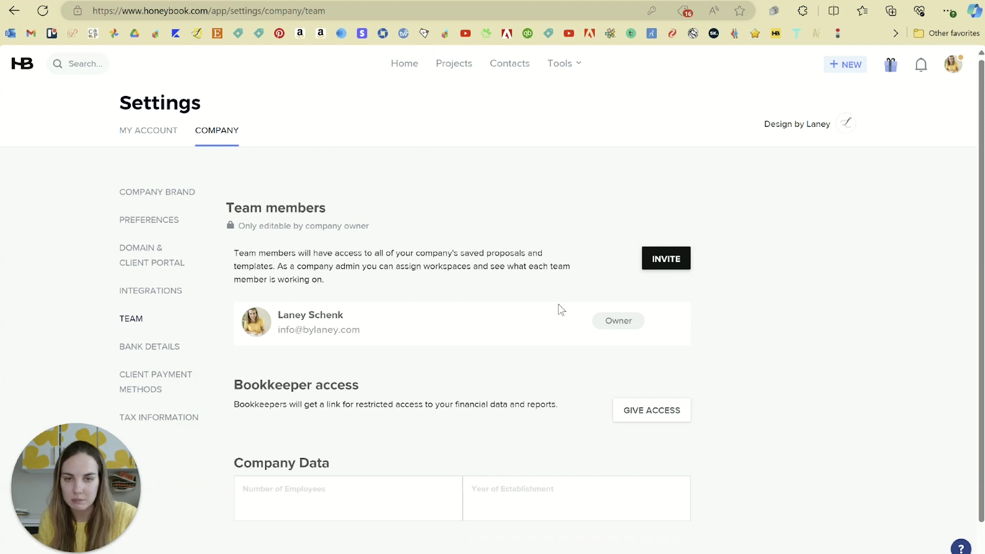
pyautogui.click(662, 258)
pyautogui.scroll(-2, 448, 334)
pyautogui.click(442, 359)
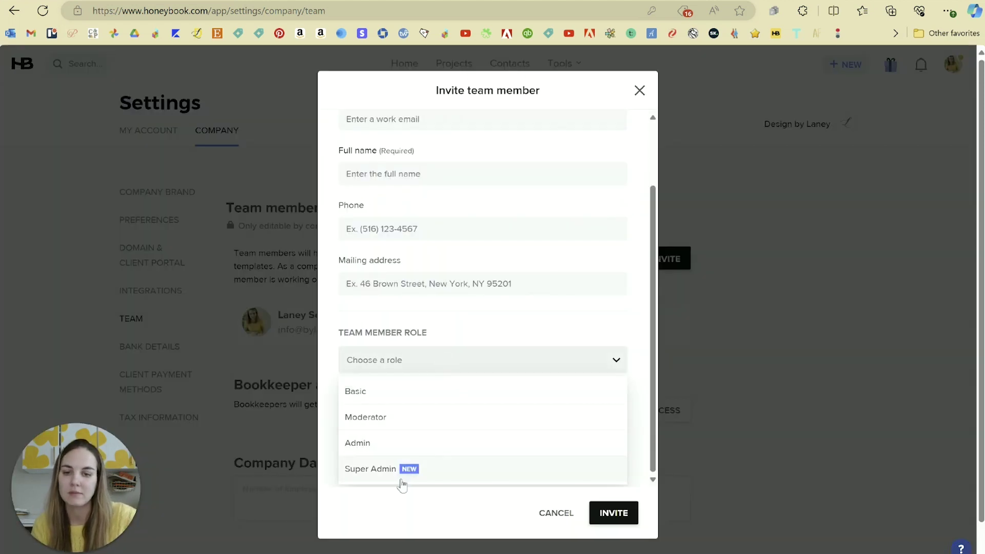
pyautogui.click(557, 514)
pyautogui.scroll(-1, 459, 288)
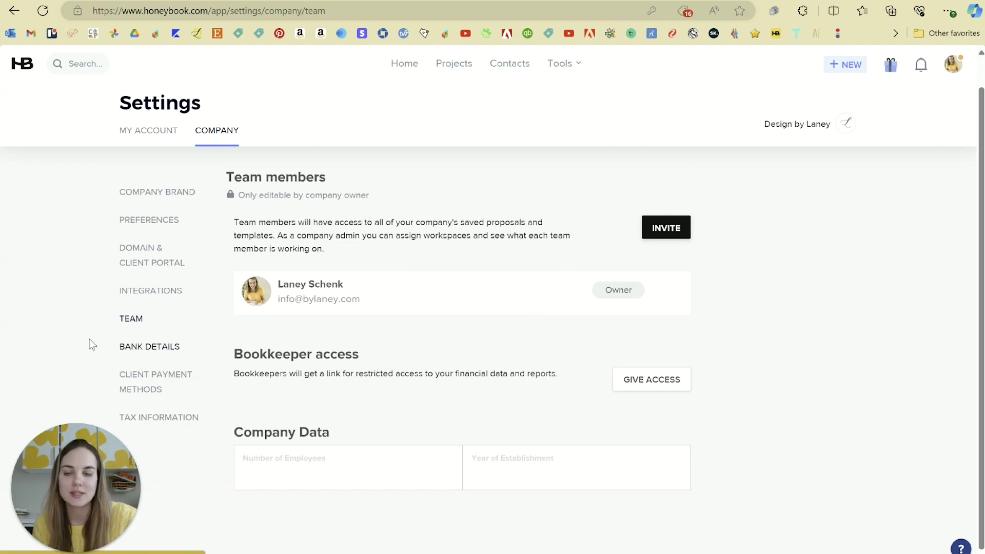
# Step: Open the client payment methods and examine the card payment details, including accepted cards, card-on-file payments and instant deposit
pyautogui.click(147, 379)
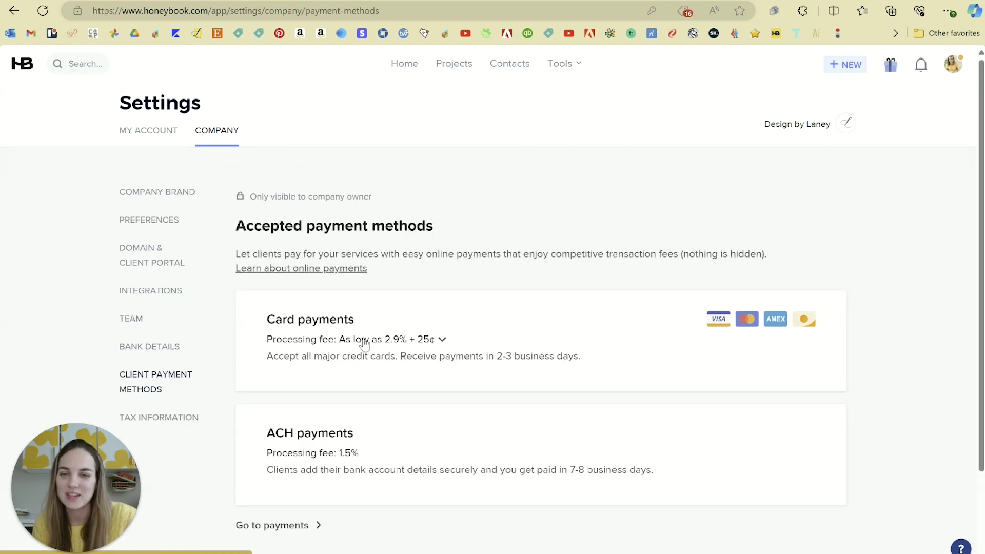
pyautogui.scroll(-1, 618, 311)
pyautogui.scroll(1, 618, 311)
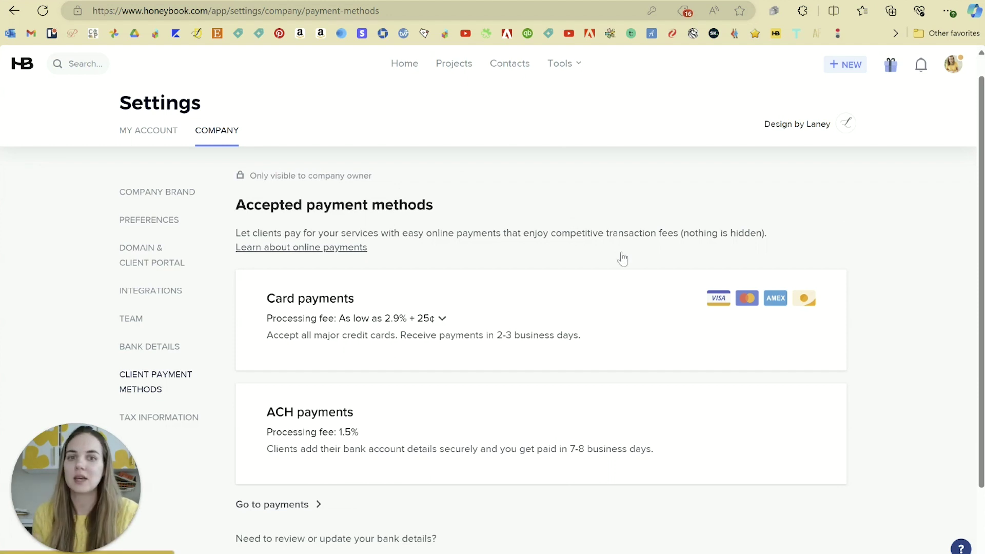
pyautogui.scroll(-1, 623, 259)
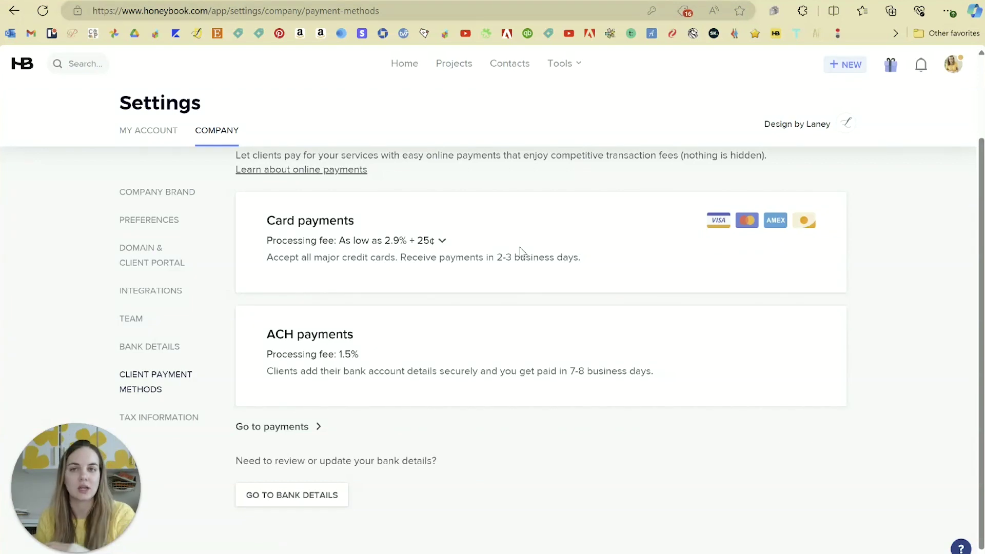
pyautogui.click(441, 242)
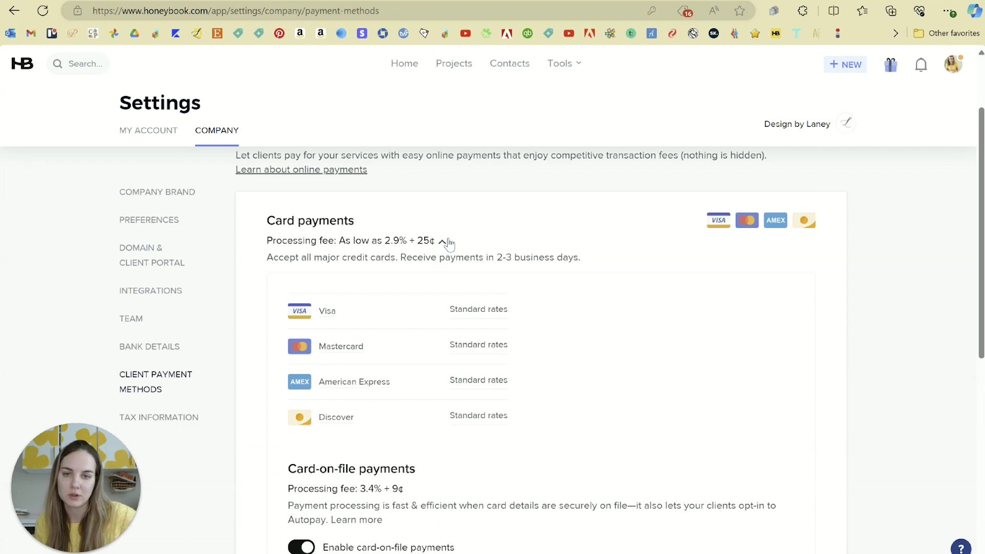
pyautogui.scroll(-2, 485, 242)
pyautogui.scroll(-1, 486, 242)
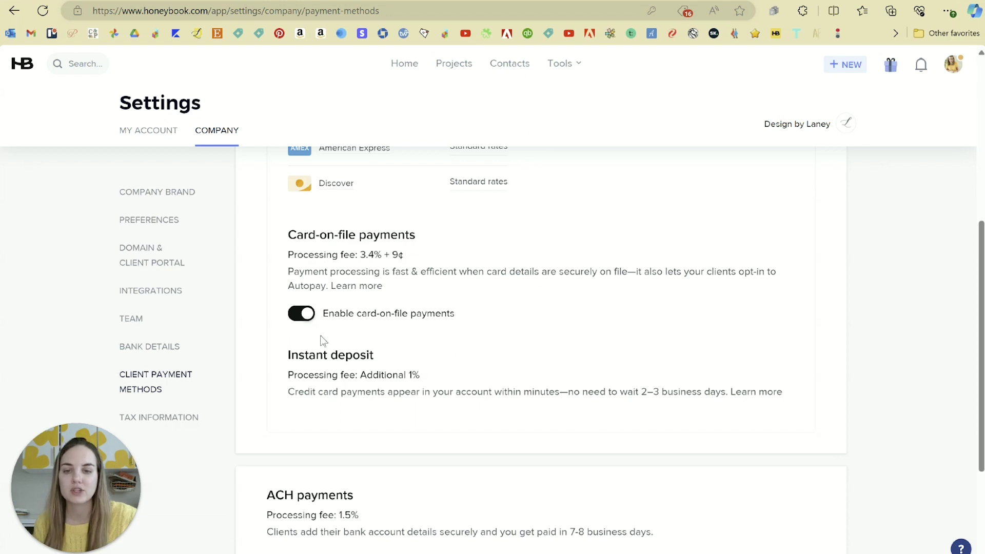
pyautogui.moveTo(288, 356); pyautogui.dragTo(793, 392)
pyautogui.click(793, 392)
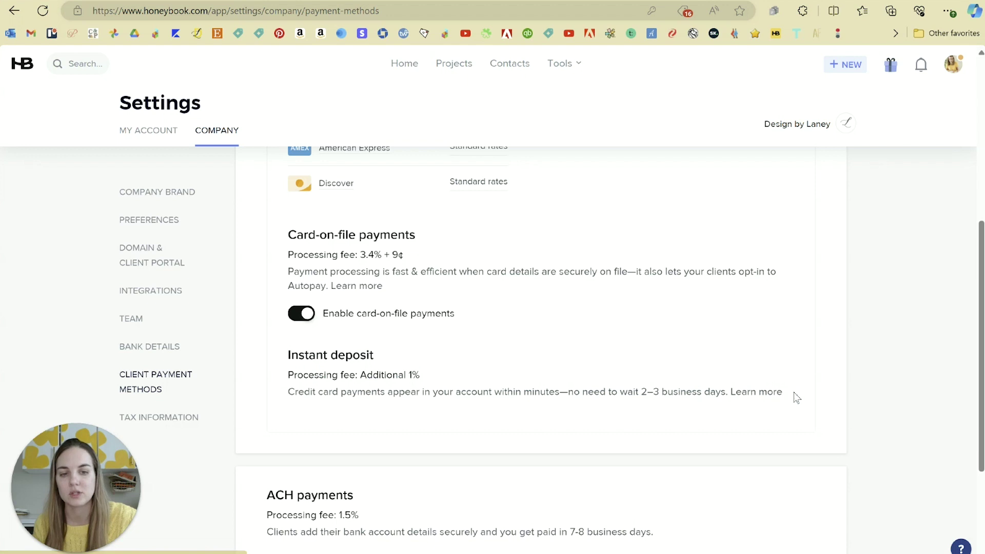
# Step: Review the ACH payment processing fee and payout time, and compare them with the card payment options
pyautogui.scroll(-3, 603, 378)
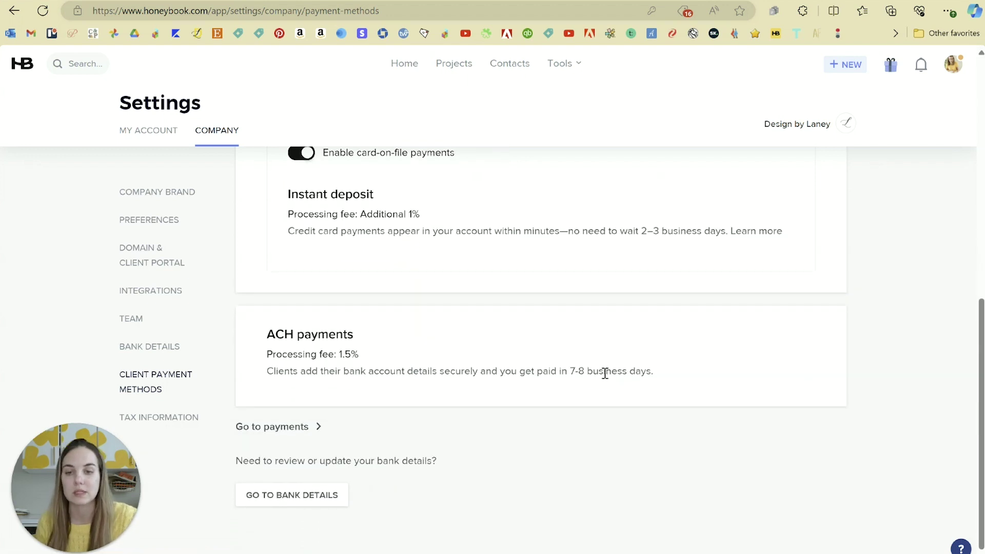
pyautogui.moveTo(250, 334); pyautogui.dragTo(381, 354)
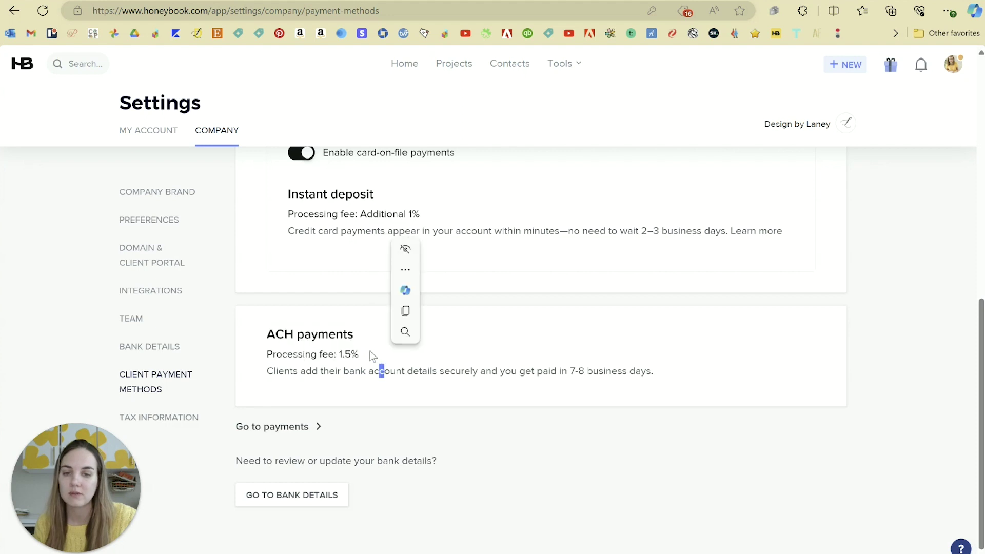
pyautogui.click(451, 368)
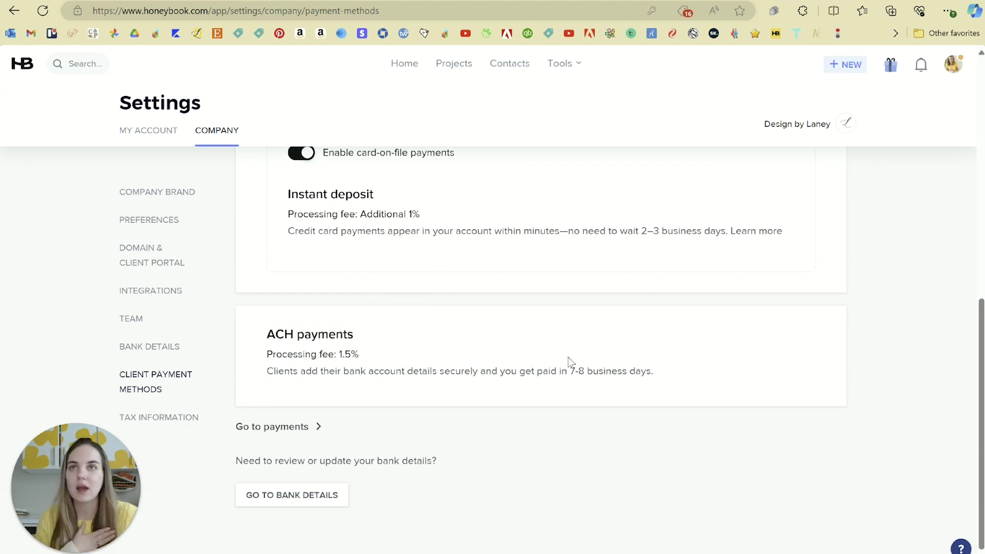
pyautogui.scroll(6, 568, 358)
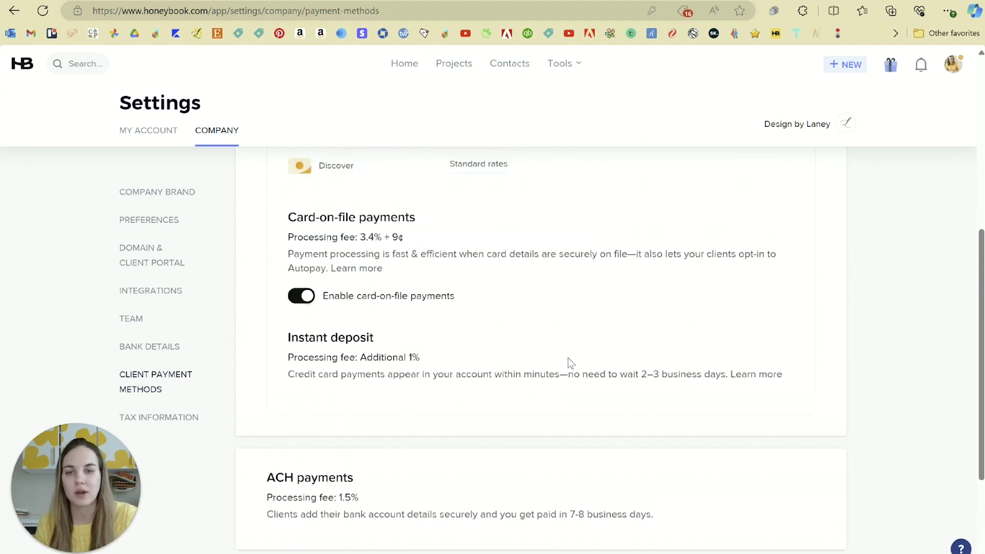
# Step: Recheck the rates for each card type and the remaining client payment options
pyautogui.scroll(2, 568, 358)
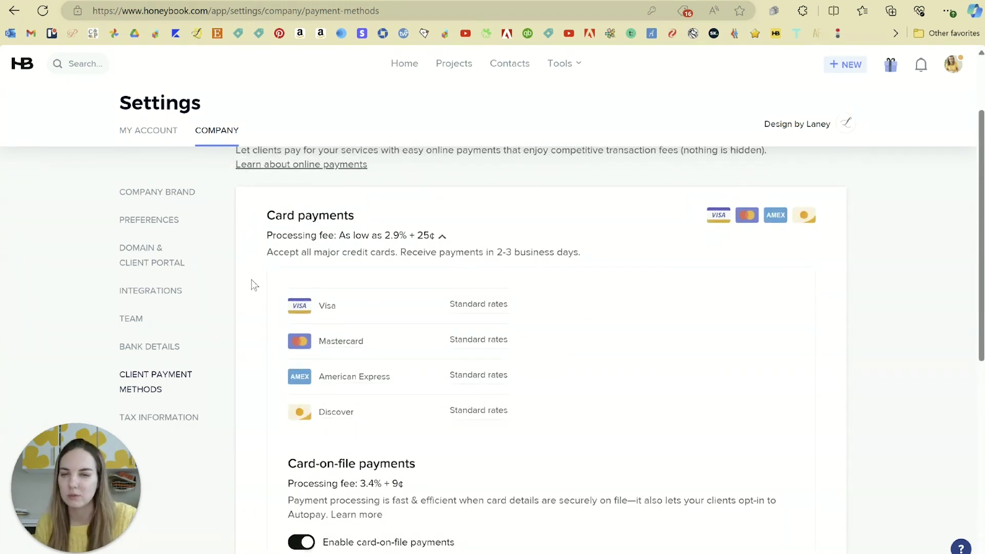
pyautogui.scroll(-8, 627, 356)
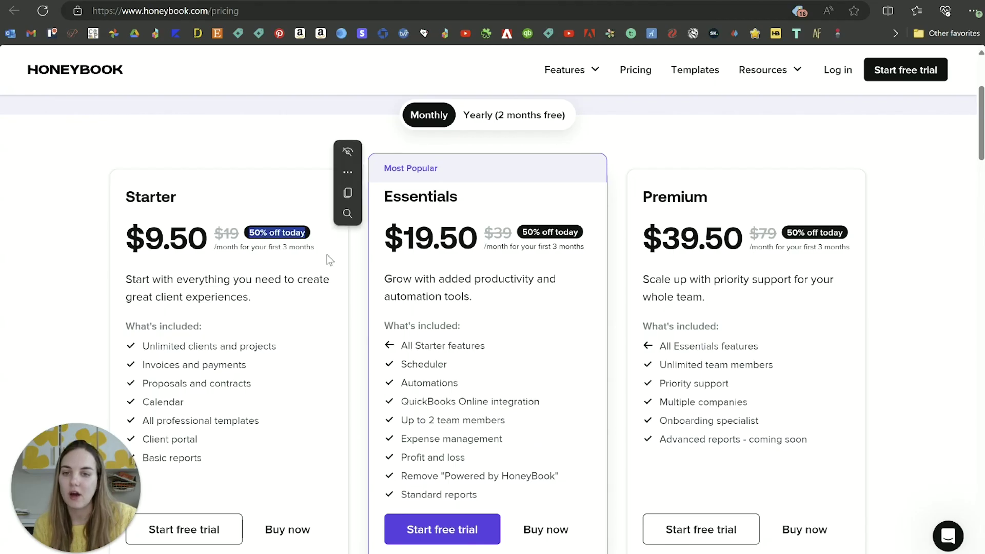
# Step: Compare the Starter, Essentials and Premium plan prices under yearly billing, and return the pricing view to monthly
pyautogui.click(330, 258)
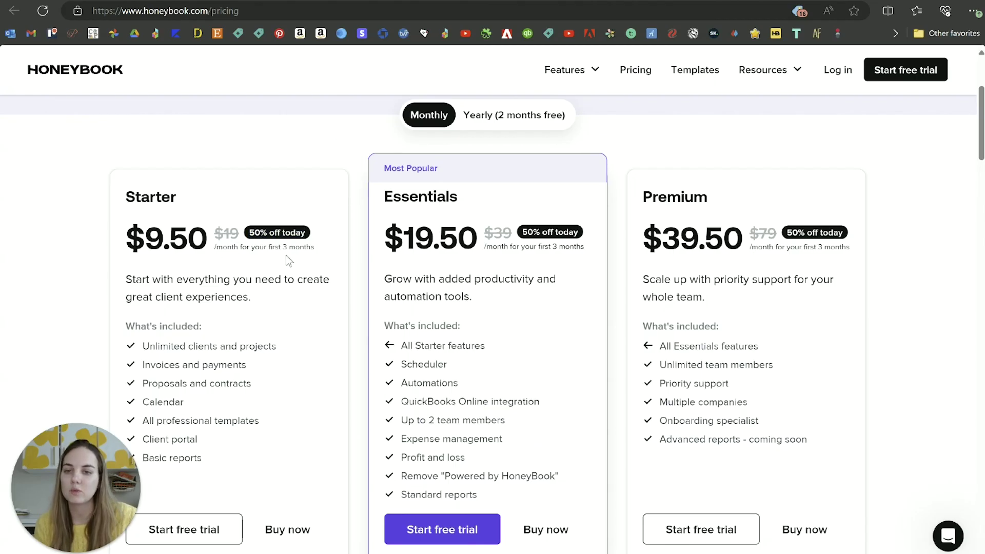
pyautogui.click(499, 123)
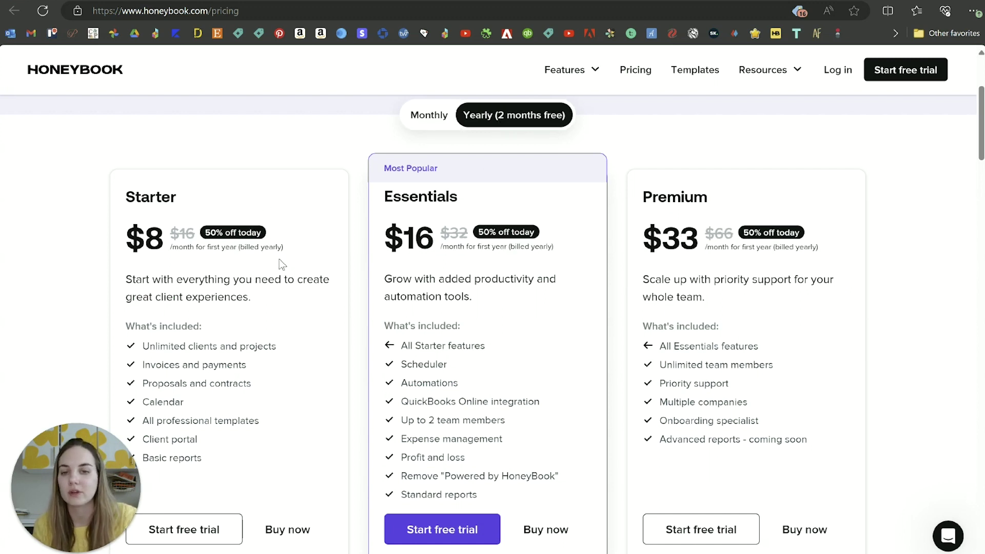
pyautogui.click(441, 116)
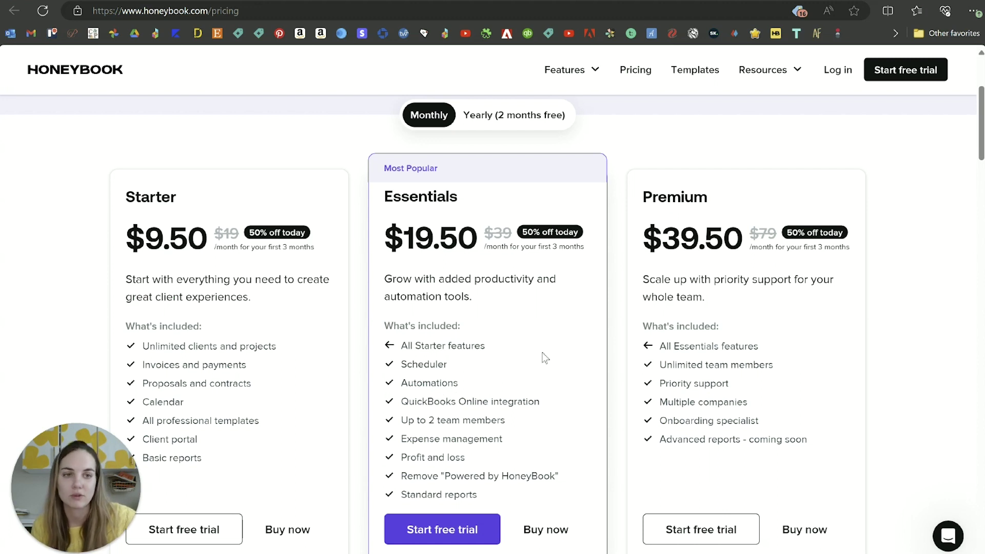
# Step: Check the free trial terms in the discount offer above the plans, and return to the plan comparison
pyautogui.scroll(3, 600, 401)
pyautogui.moveTo(148, 185); pyautogui.dragTo(309, 189)
pyautogui.click(308, 189)
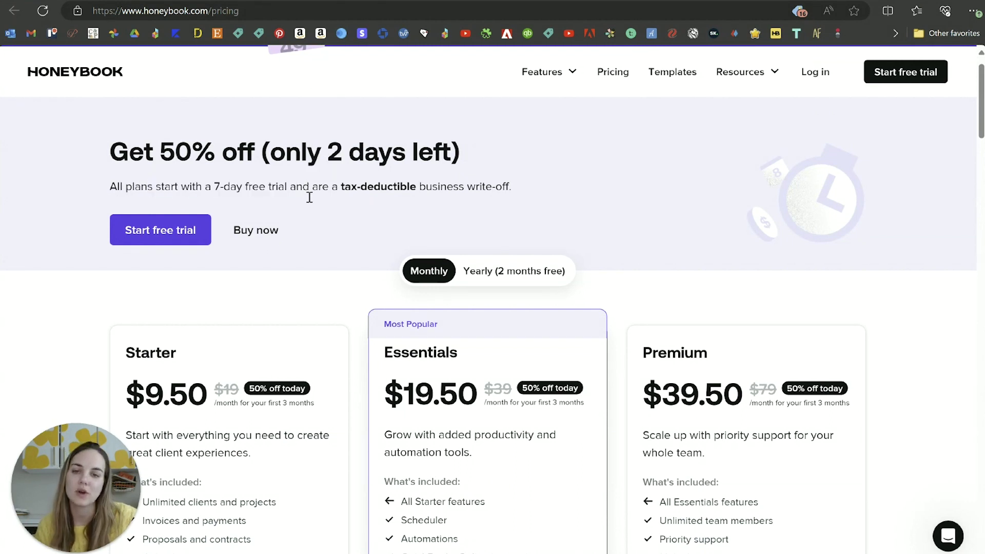
pyautogui.scroll(-4, 447, 275)
pyautogui.scroll(1, 447, 274)
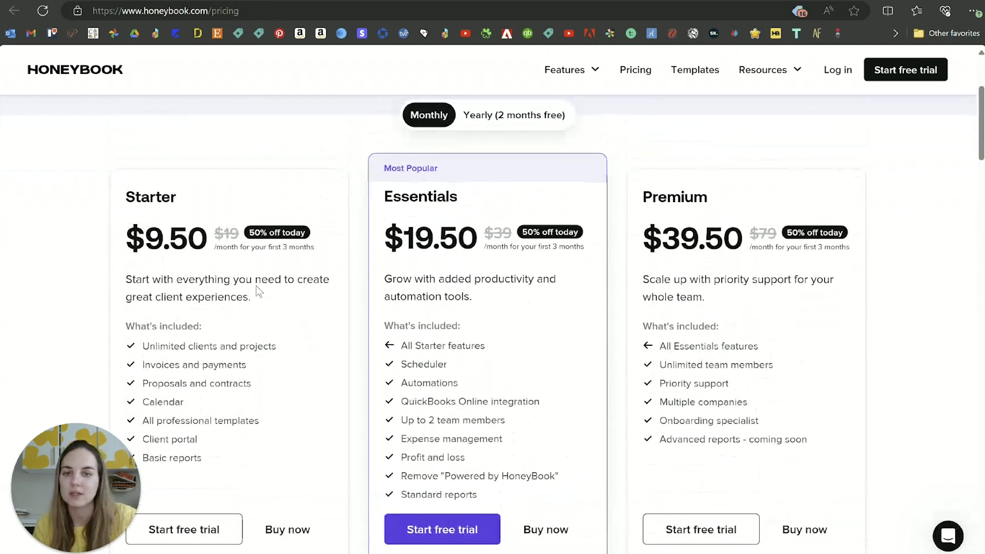